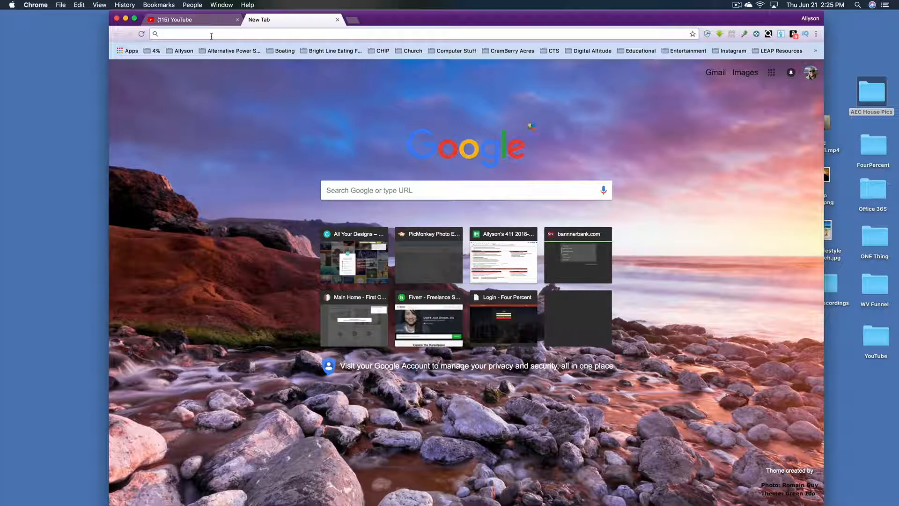
{"action": "type", "text": "www."}
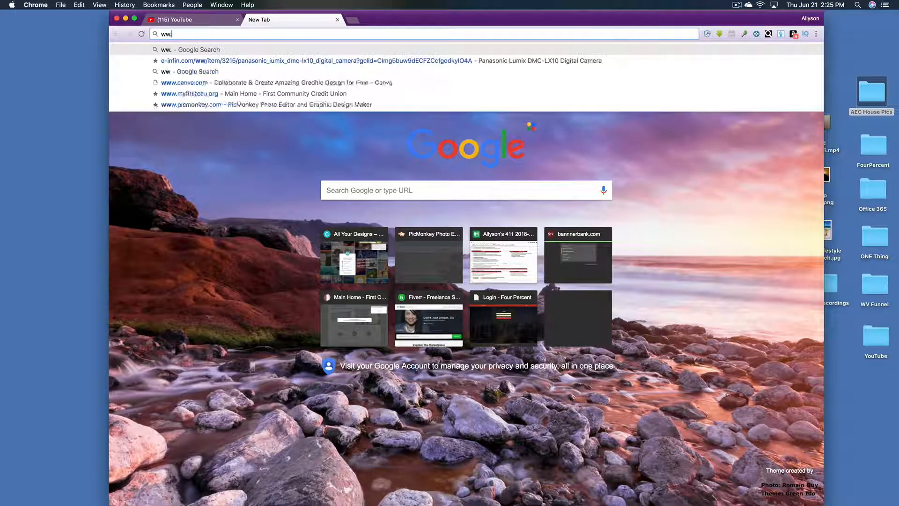
{"action": "type", "text": "canva.com"}
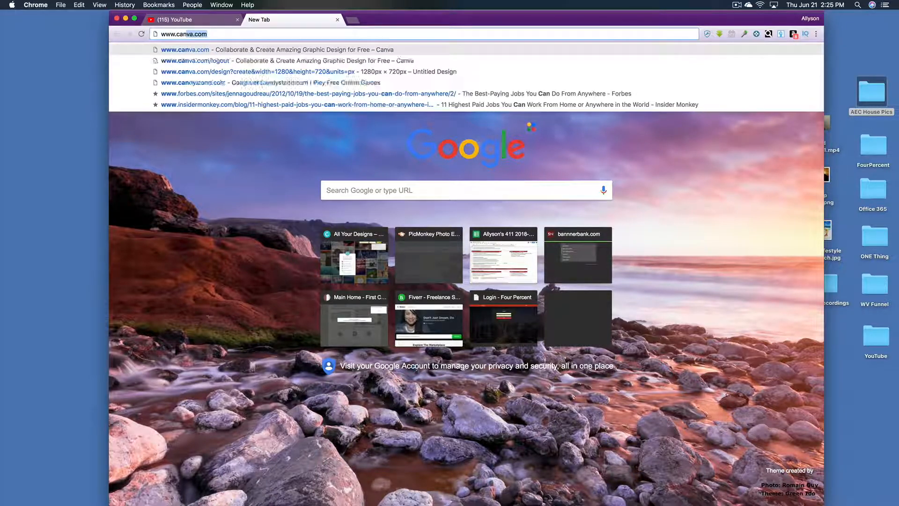
{"action": "key", "text": "Return"}
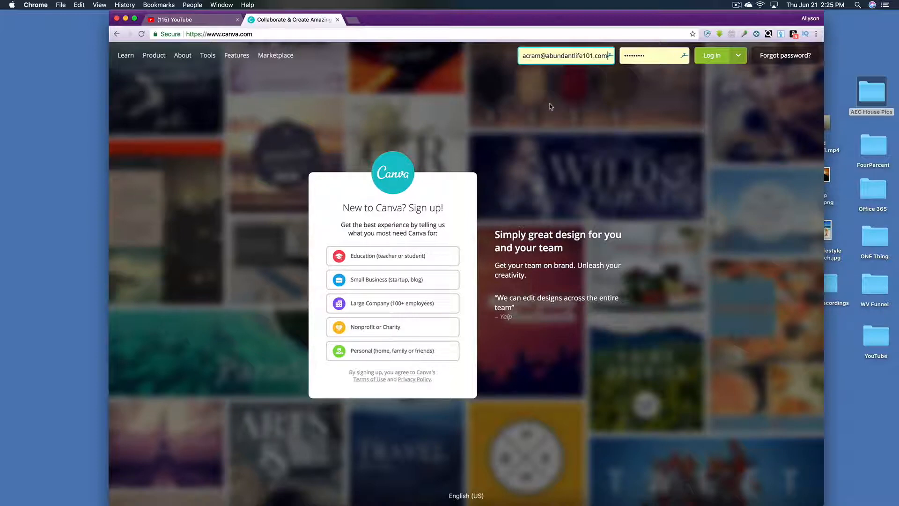
{"action": "left_click", "coordinate": [715, 58]}
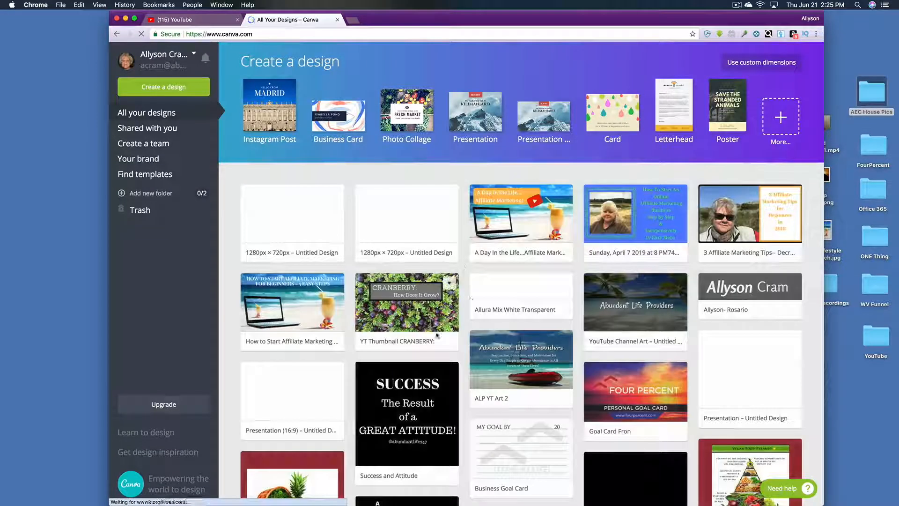
Step: Create a new design with custom dimensions of 1280 × 720 px
{"action": "left_click", "coordinate": [757, 65]}
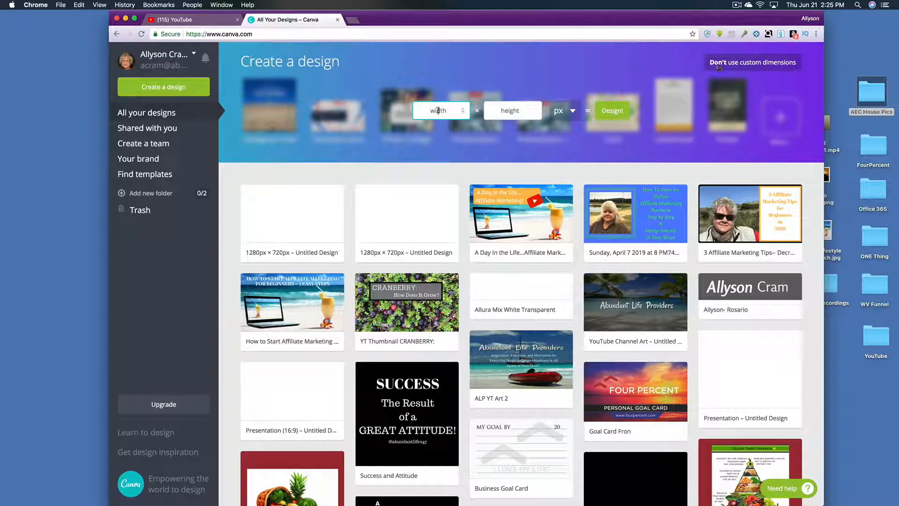
{"action": "type", "text": "1280"}
{"action": "left_click", "coordinate": [510, 110]}
{"action": "type", "text": "720"}
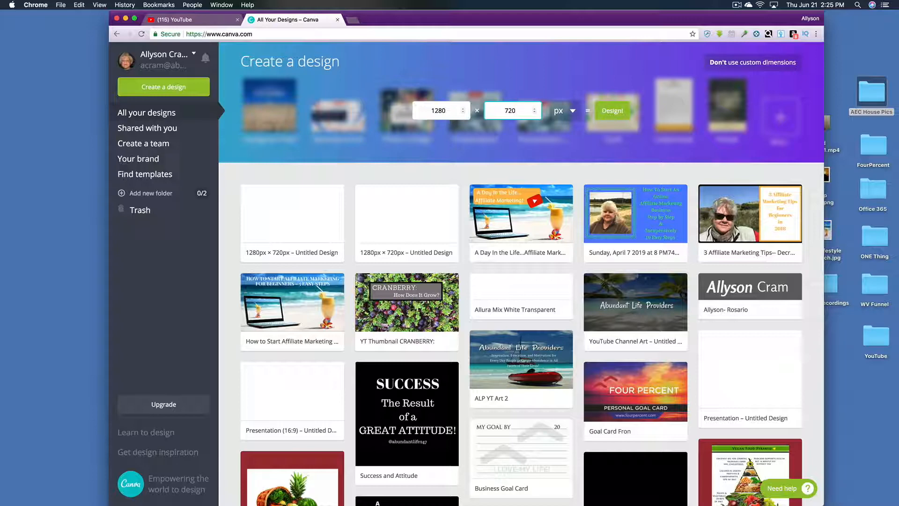
{"action": "left_click", "coordinate": [616, 114]}
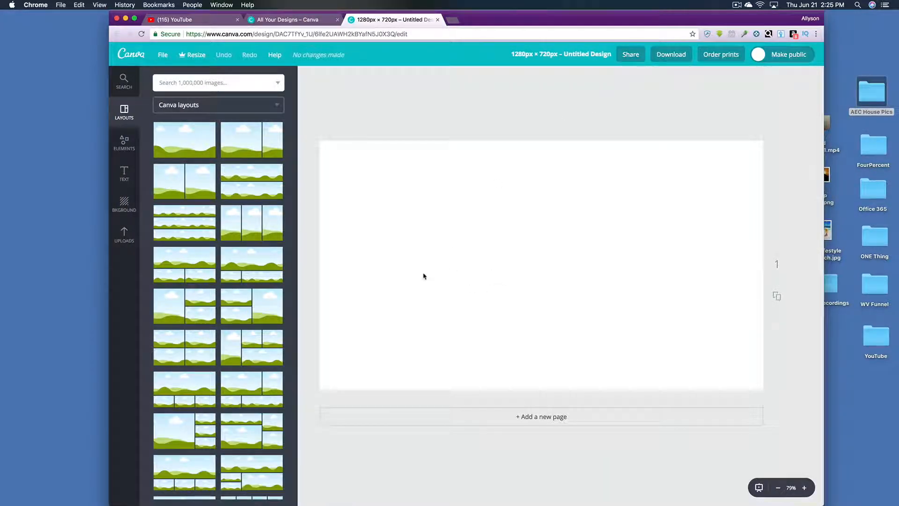
Step: Add the uploaded beach photo with the laptop and drink, and enlarge it until it covers the whole canvas
{"action": "left_click", "coordinate": [125, 236]}
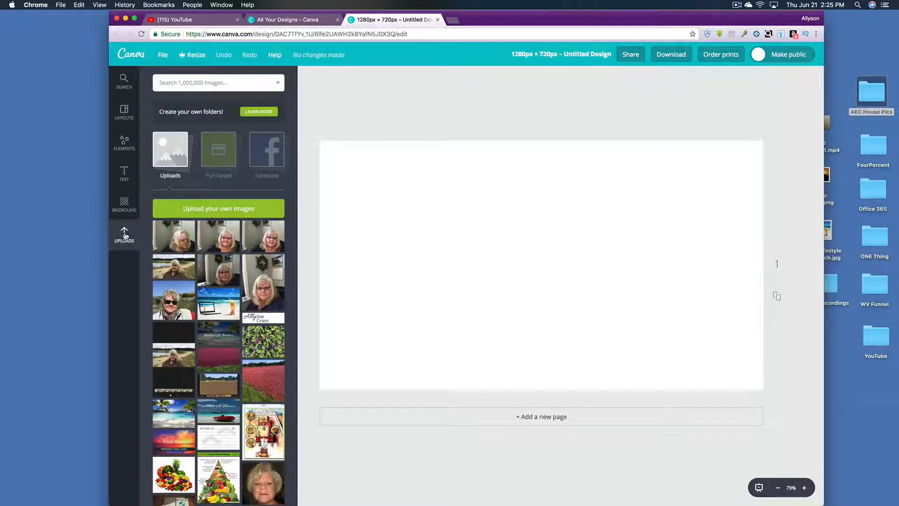
{"action": "left_click", "coordinate": [225, 309]}
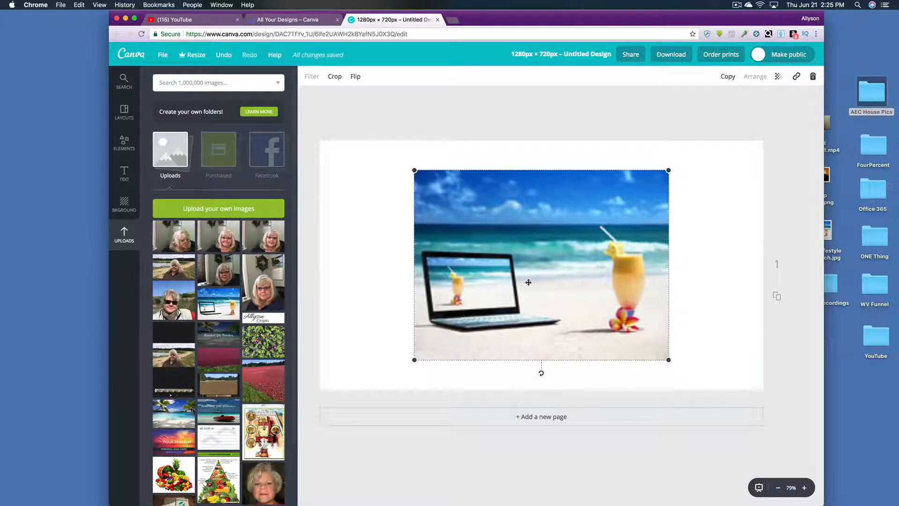
{"action": "left_click_drag", "start_coordinate": [667, 170], "coordinate": [730, 162]}
{"action": "left_click_drag", "start_coordinate": [714, 359], "coordinate": [765, 397]}
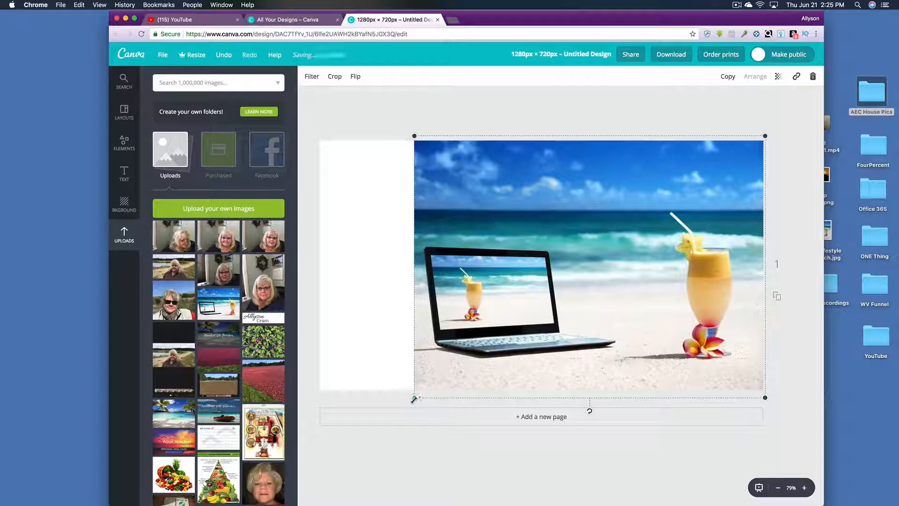
{"action": "left_click_drag", "start_coordinate": [414, 398], "coordinate": [368, 427]}
{"action": "left_click_drag", "start_coordinate": [552, 318], "coordinate": [543, 301]}
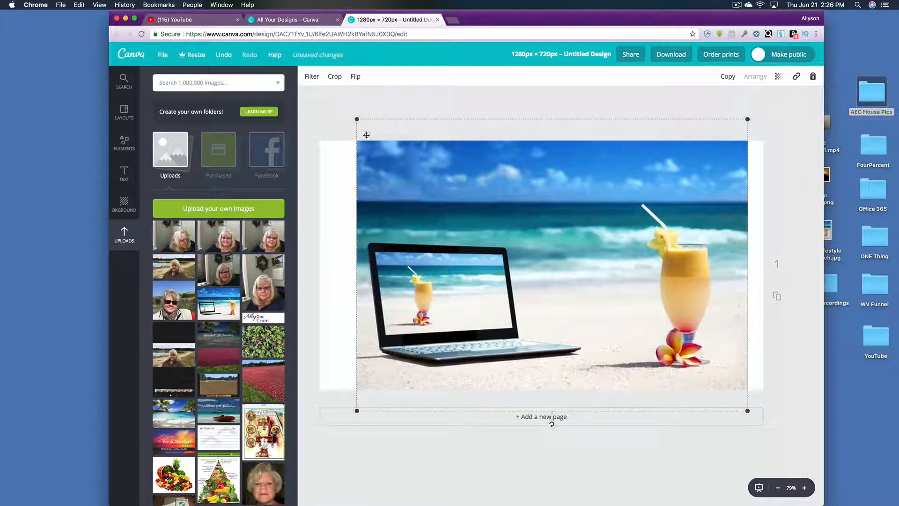
{"action": "left_click_drag", "start_coordinate": [357, 120], "coordinate": [333, 102]}
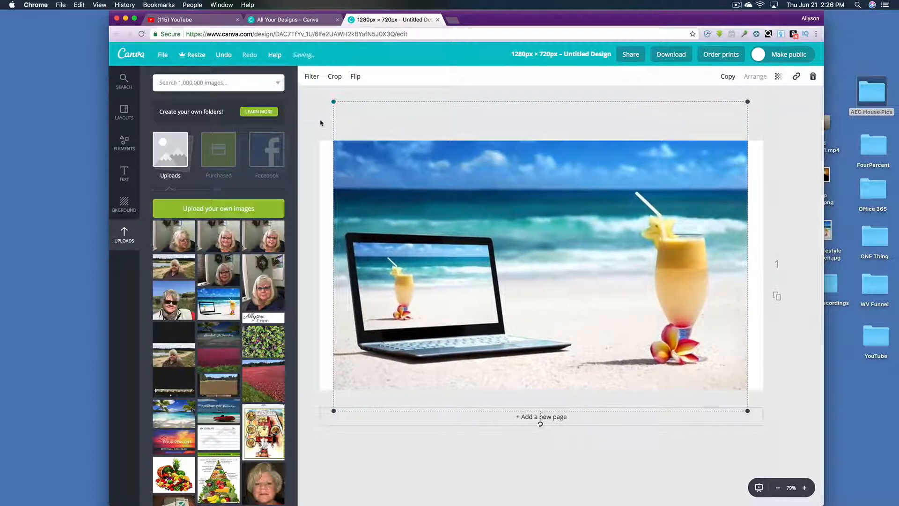
{"action": "left_click_drag", "start_coordinate": [746, 116], "coordinate": [760, 115]}
{"action": "left_click_drag", "start_coordinate": [620, 236], "coordinate": [607, 237]}
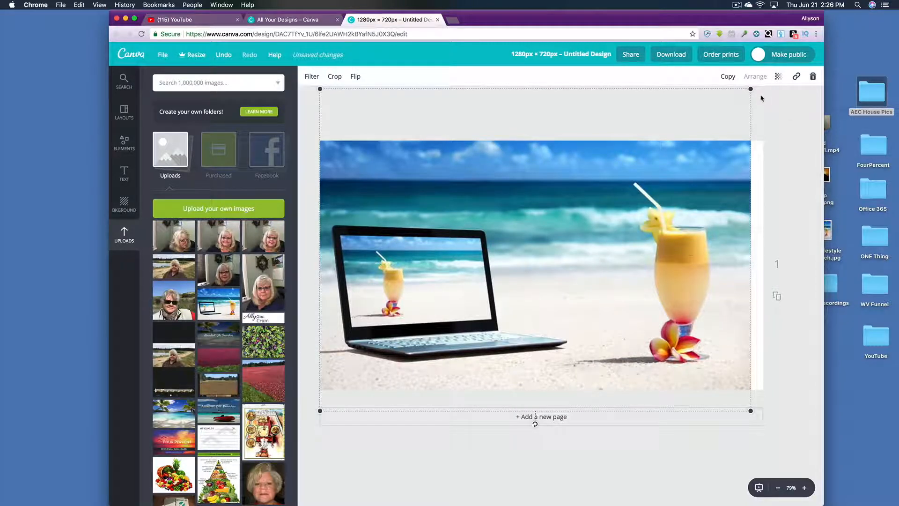
{"action": "left_click_drag", "start_coordinate": [751, 89], "coordinate": [766, 89]}
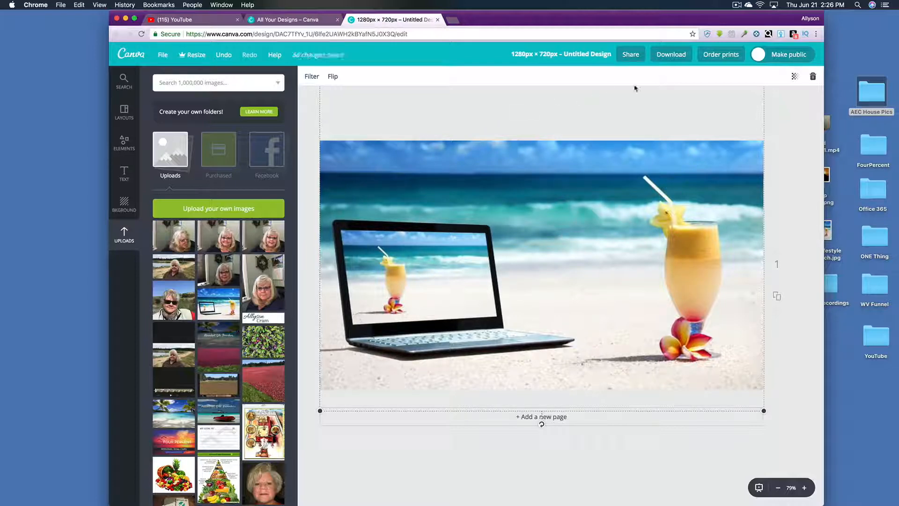
Step: Filter the beach photo with contrast +30, saturation +20 and slightly reduced blur, and shift it down a little on the canvas
{"action": "left_click", "coordinate": [312, 76]}
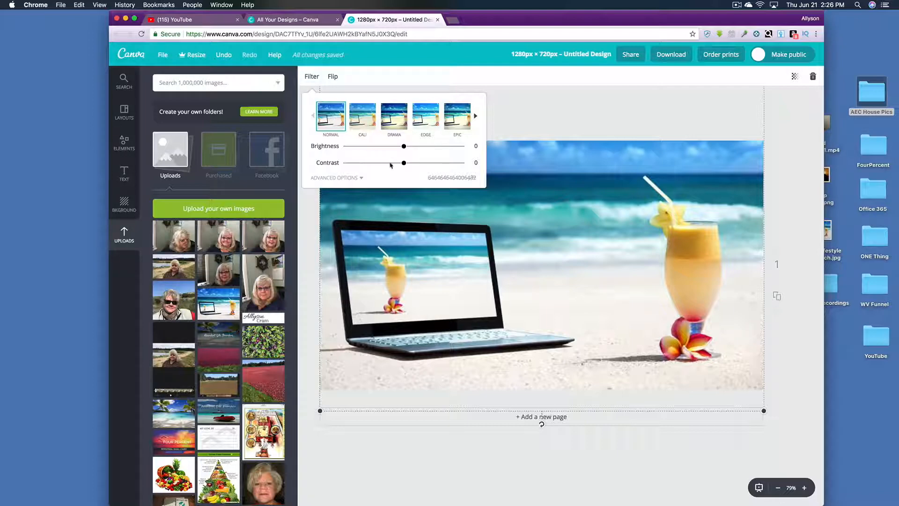
{"action": "left_click", "coordinate": [337, 179]}
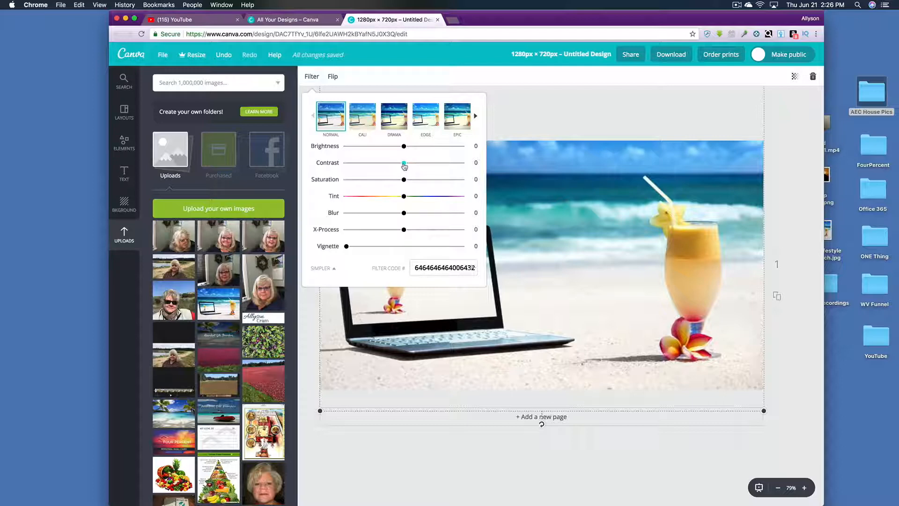
{"action": "left_click_drag", "start_coordinate": [404, 167], "coordinate": [415, 184]}
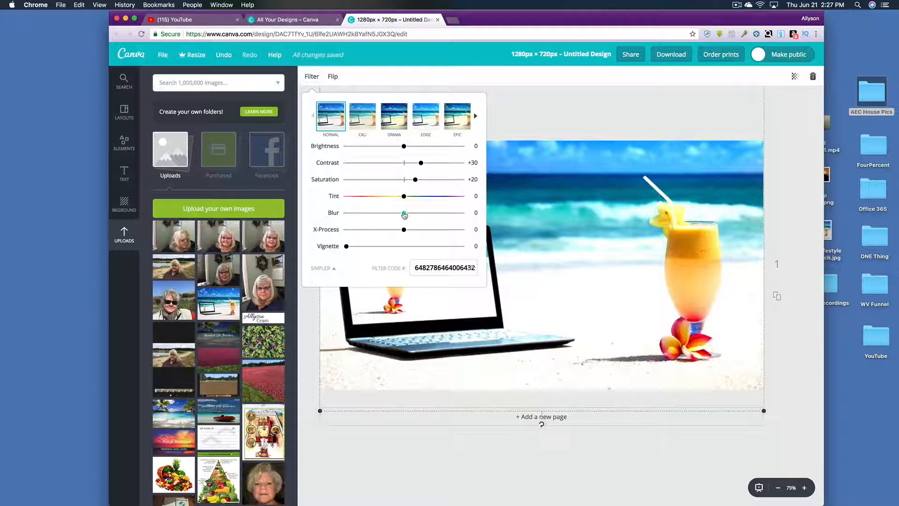
{"action": "mouse_move", "coordinate": [404, 215]}
{"action": "left_mouse_down"}
{"action": "mouse_move", "coordinate": [395, 214]}
{"action": "mouse_move", "coordinate": [423, 215]}
{"action": "mouse_move", "coordinate": [397, 214]}
{"action": "left_mouse_up"}
{"action": "left_click", "coordinate": [556, 213]}
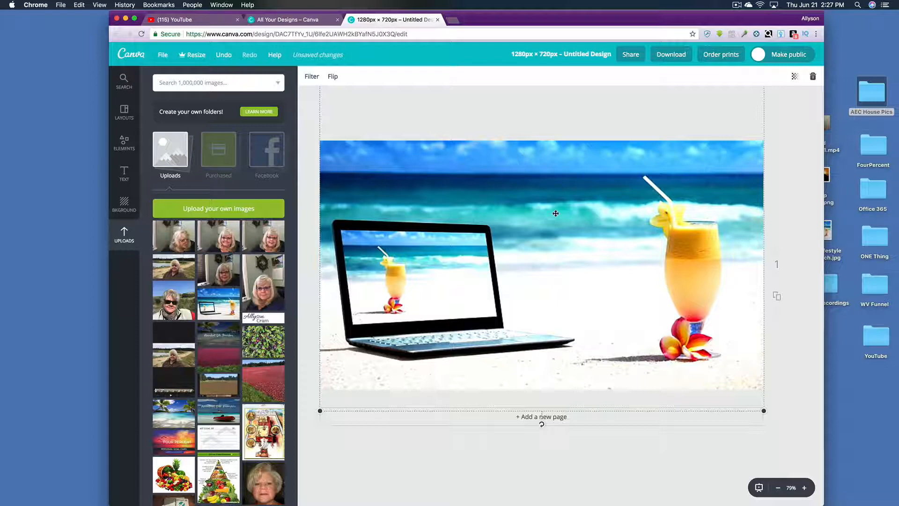
{"action": "left_click_drag", "start_coordinate": [556, 213], "coordinate": [557, 231]}
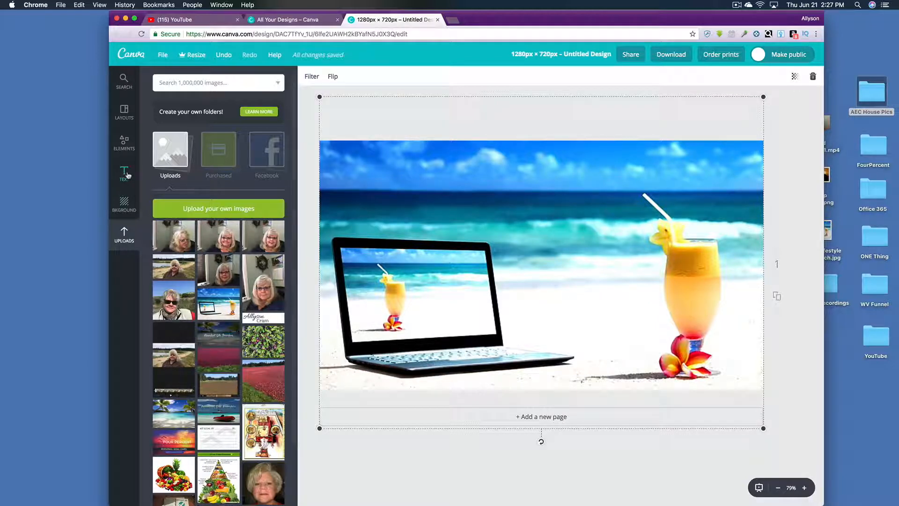
Step: Add a heading over the sky of the beach photo and set its font to Amaranth
{"action": "left_click", "coordinate": [124, 173]}
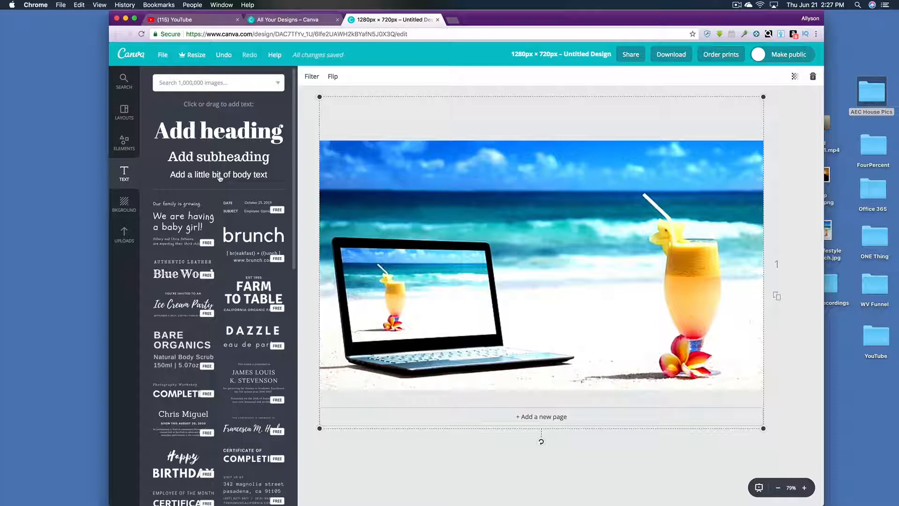
{"action": "left_click_drag", "start_coordinate": [212, 133], "coordinate": [491, 176]}
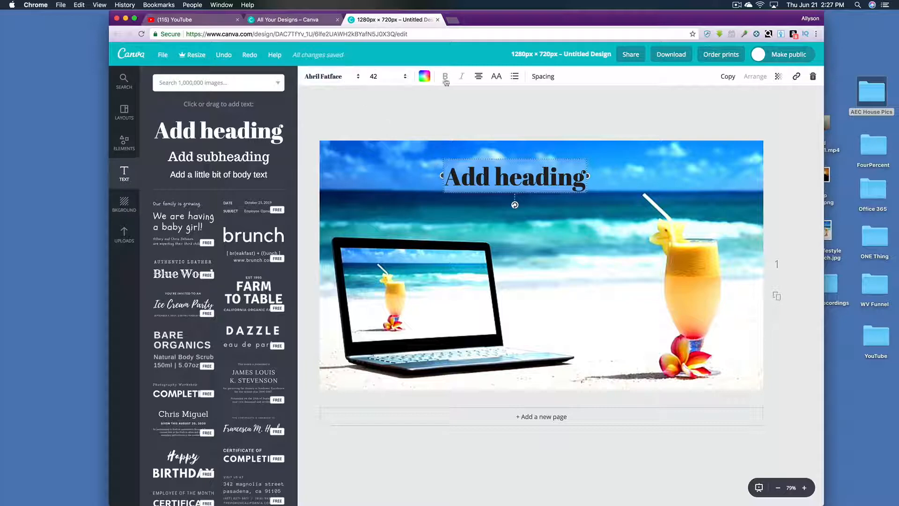
{"action": "left_click", "coordinate": [359, 79]}
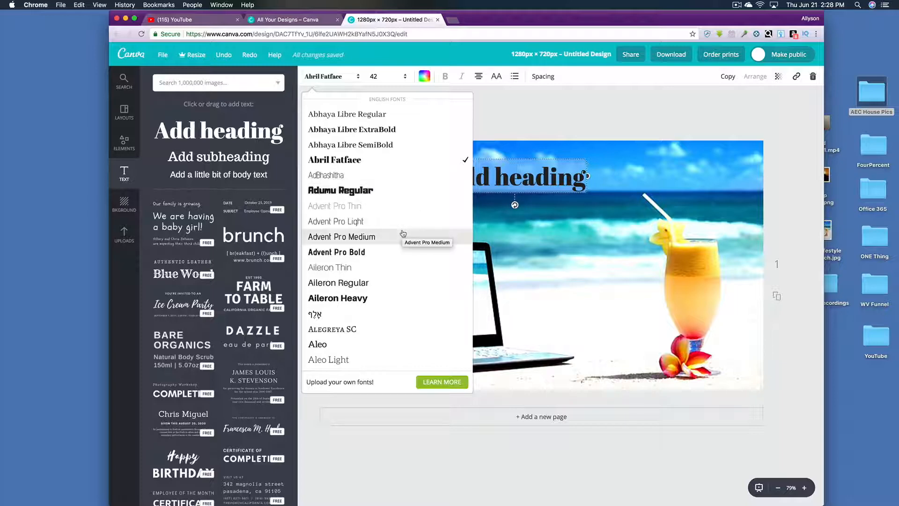
{"action": "scroll", "coordinate": [399, 274], "scroll_direction": "down", "scroll_amount": 3}
{"action": "scroll", "coordinate": [401, 274], "scroll_direction": "down", "scroll_amount": 1}
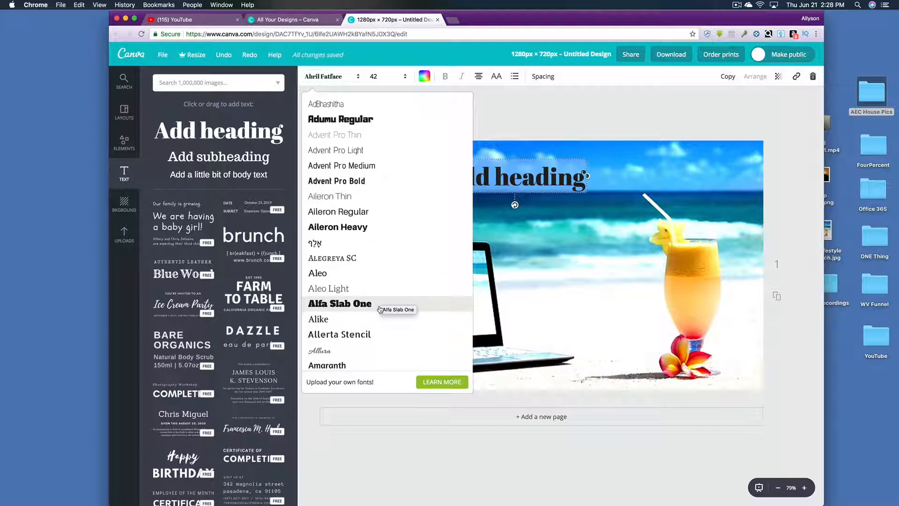
{"action": "scroll", "coordinate": [380, 309], "scroll_direction": "down", "scroll_amount": 4}
{"action": "left_click", "coordinate": [327, 310]}
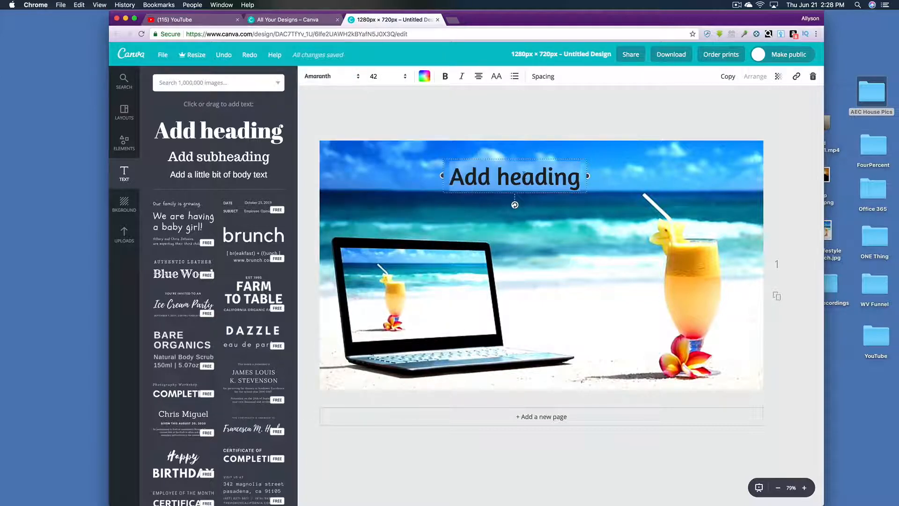
Step: Replace the heading's placeholder with "A Day In the Life" and "Affiliate Marketing" on two lines
{"action": "mouse_move", "coordinate": [445, 177]}
{"action": "left_mouse_down"}
{"action": "mouse_move", "coordinate": [543, 177]}
{"action": "mouse_move", "coordinate": [451, 176]}
{"action": "left_mouse_up"}
{"action": "left_click", "coordinate": [522, 175]}
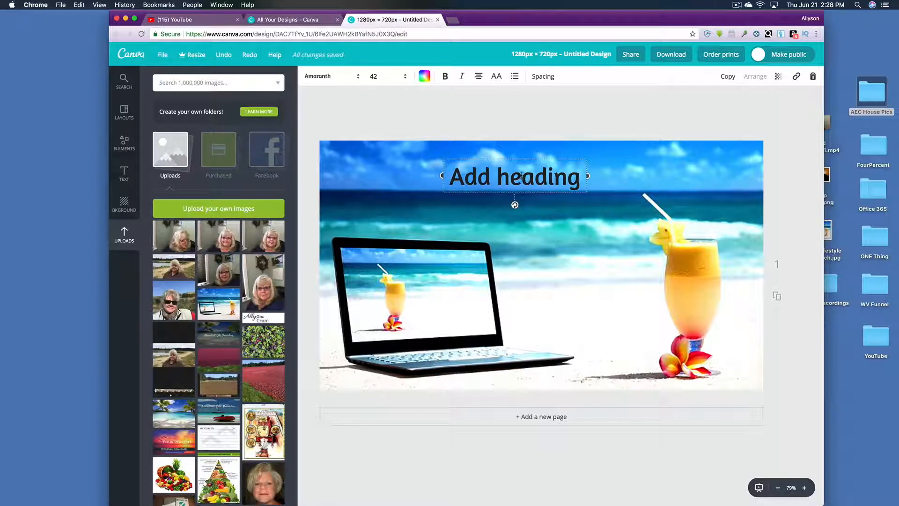
{"action": "left_click", "coordinate": [580, 177]}
{"action": "key", "text": "BackSpace"}
{"action": "key", "text": "BackSpace"}
{"action": "key", "text": "BackSpace"}
{"action": "key", "text": "BackSpace"}
{"action": "key", "text": "BackSpace"}
{"action": "key", "text": "BackSpace"}
{"action": "key", "text": "BackSpace"}
{"action": "key", "text": "BackSpace"}
{"action": "key", "text": "BackSpace"}
{"action": "key", "text": "BackSpace"}
{"action": "key", "text": "BackSpace"}
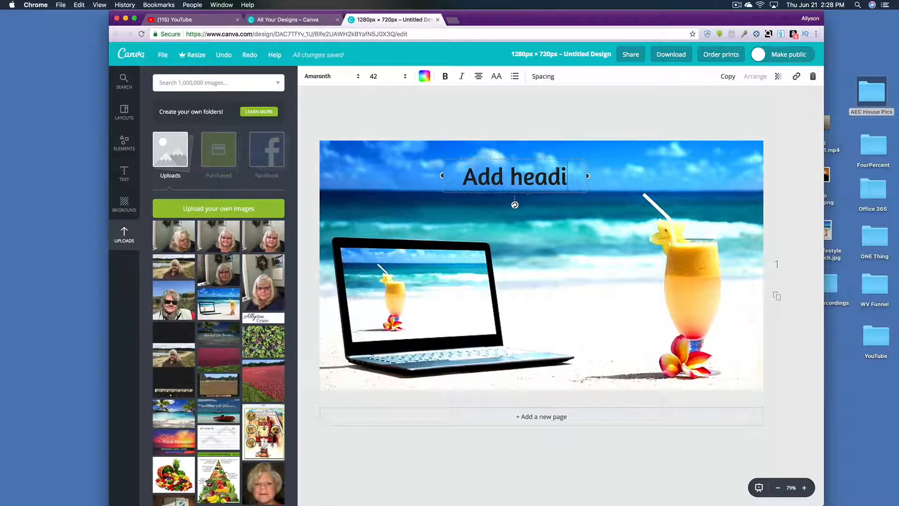
{"action": "type", "text": "A Day In the Life"}
{"action": "key", "text": "Return"}
{"action": "type", "text": "Affilic"}
{"action": "type", "text": "te Marketing"}
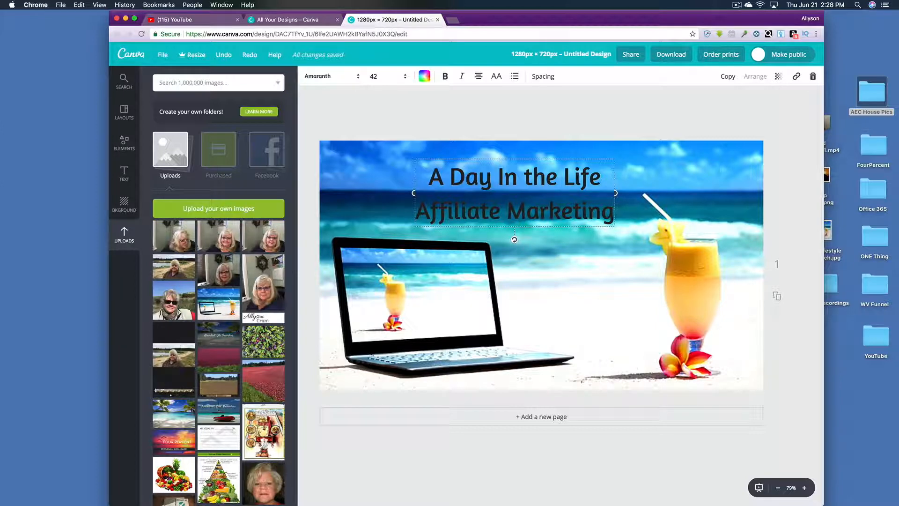
Step: Change the colour of both heading lines to white
{"action": "left_click_drag", "start_coordinate": [428, 165], "coordinate": [611, 213]}
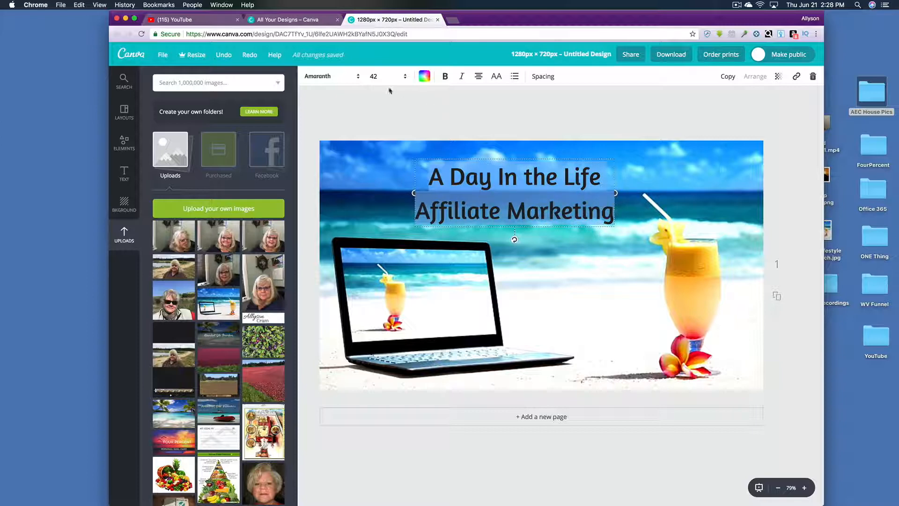
{"action": "left_click", "coordinate": [425, 77]}
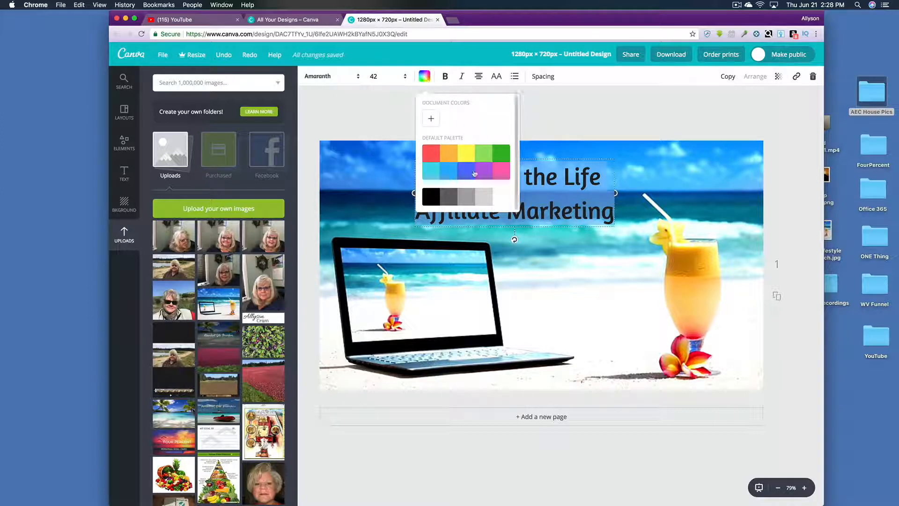
{"action": "left_click", "coordinate": [503, 200]}
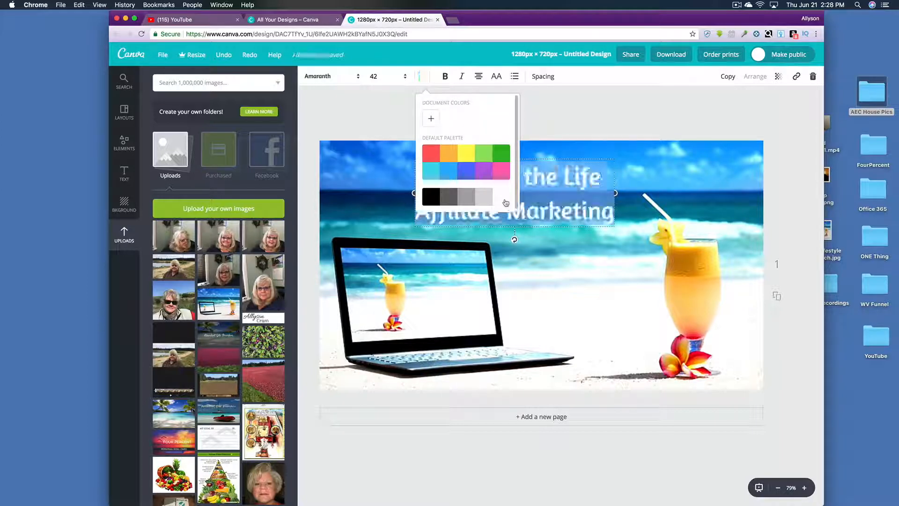
{"action": "left_click", "coordinate": [577, 283]}
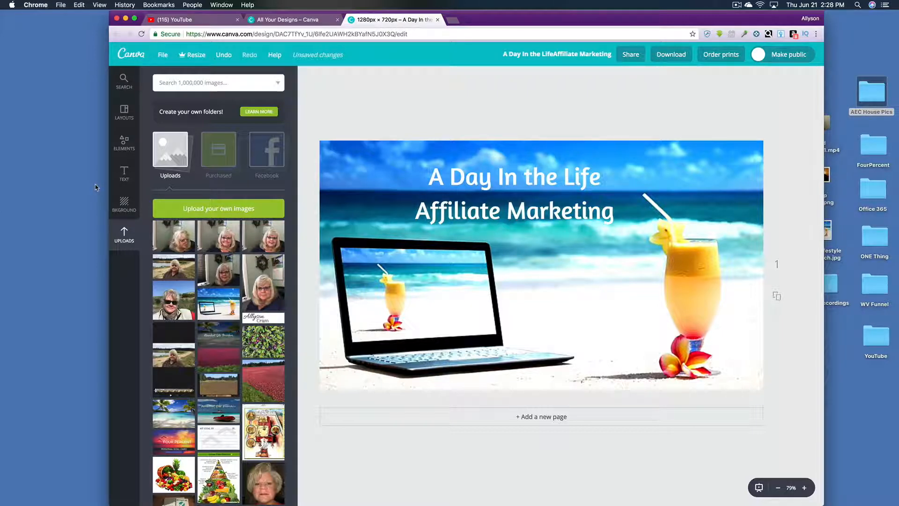
Step: Add a solid white rounded rectangle from the shapes library to the beach photo
{"action": "left_click", "coordinate": [122, 148]}
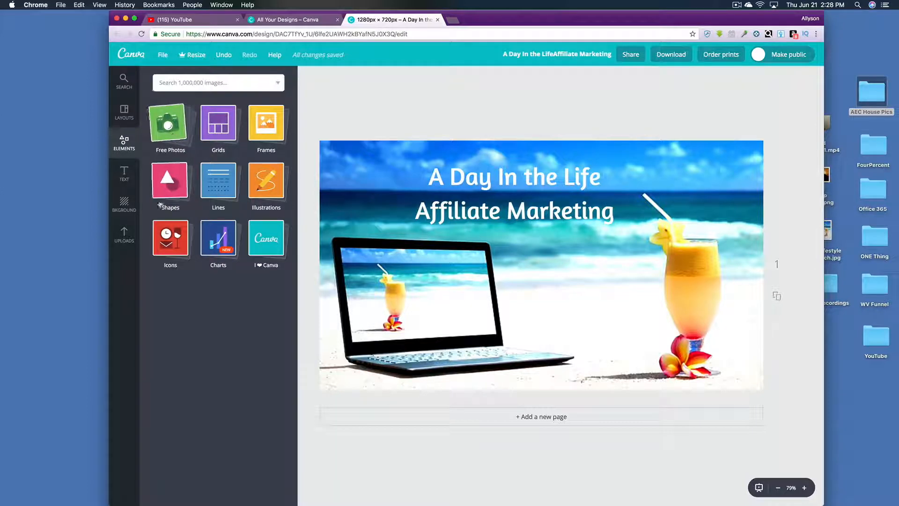
{"action": "left_click", "coordinate": [171, 183]}
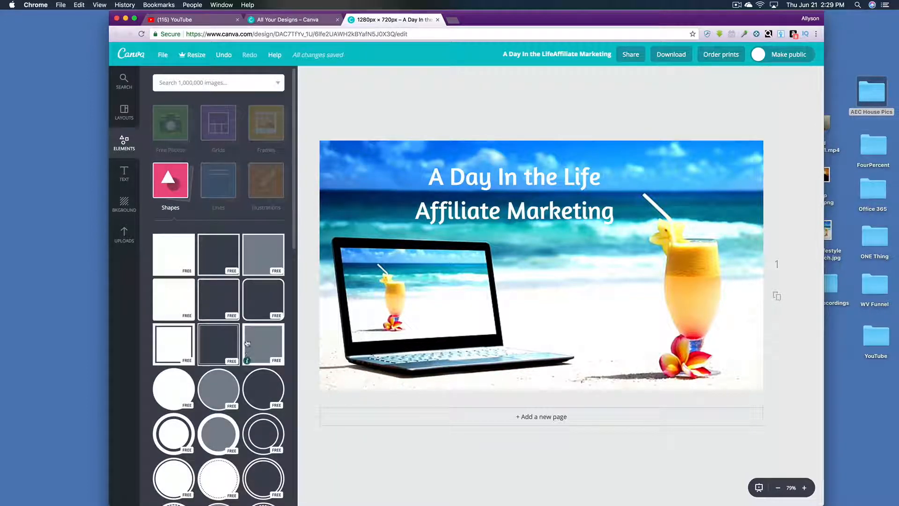
{"action": "scroll", "coordinate": [228, 352], "scroll_direction": "down", "scroll_amount": 8}
{"action": "scroll", "coordinate": [227, 352], "scroll_direction": "down", "scroll_amount": 10}
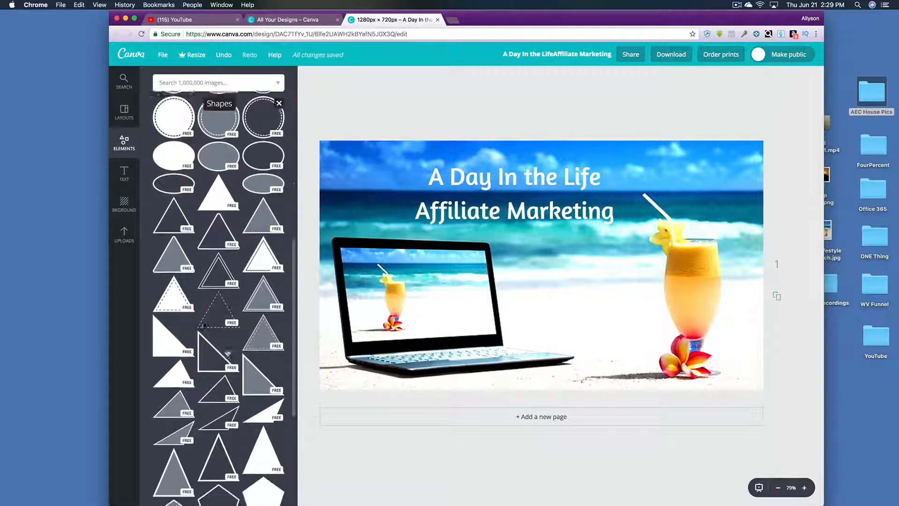
{"action": "scroll", "coordinate": [228, 240], "scroll_direction": "down", "scroll_amount": 8}
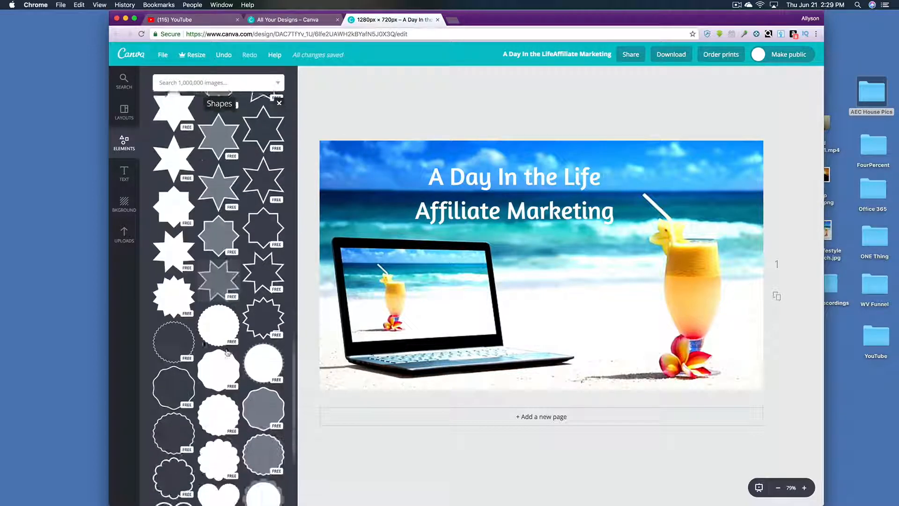
{"action": "scroll", "coordinate": [228, 354], "scroll_direction": "up", "scroll_amount": 7}
{"action": "scroll", "coordinate": [228, 354], "scroll_direction": "up", "scroll_amount": 8}
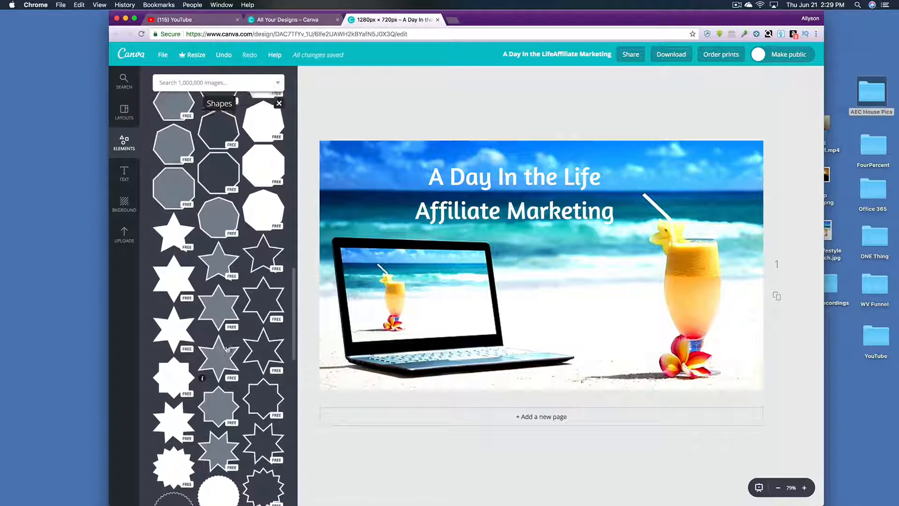
{"action": "scroll", "coordinate": [228, 351], "scroll_direction": "up", "scroll_amount": 10}
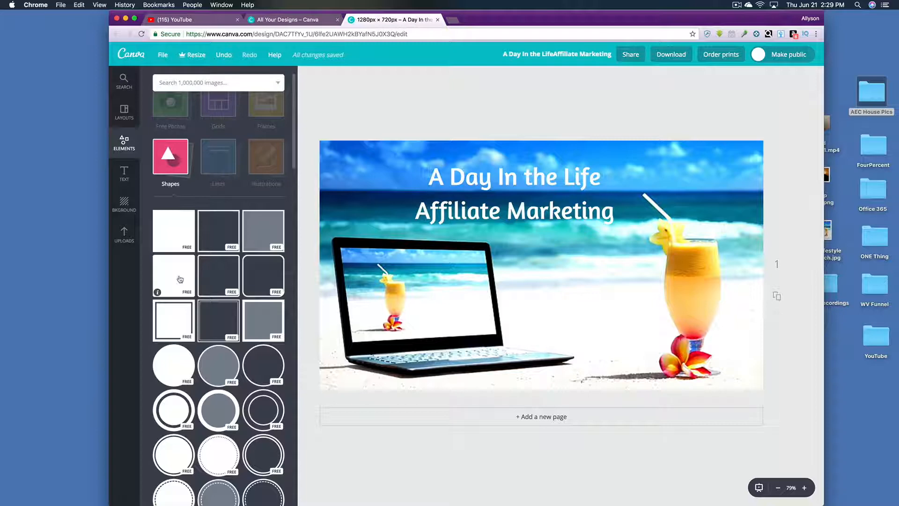
{"action": "left_click_drag", "start_coordinate": [178, 281], "coordinate": [515, 223]}
Step: Stretch the white rounded rectangle into a wide, low banner running across the laptop and the drink
{"action": "left_click_drag", "start_coordinate": [381, 211], "coordinate": [337, 211]}
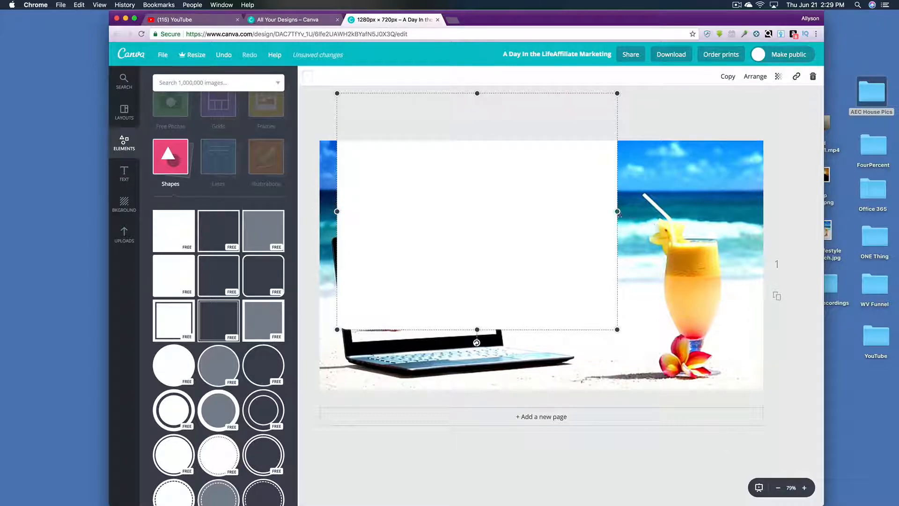
{"action": "left_click_drag", "start_coordinate": [617, 211], "coordinate": [739, 211]}
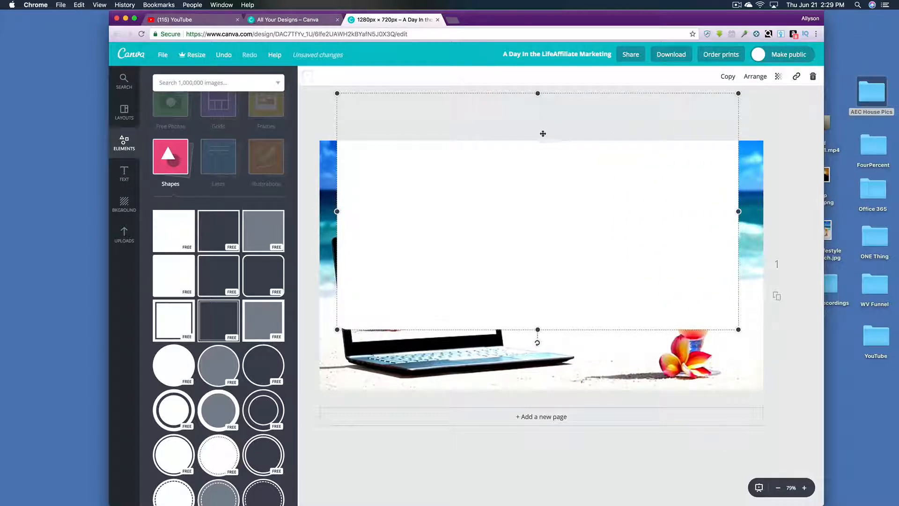
{"action": "left_click_drag", "start_coordinate": [537, 93], "coordinate": [534, 283]}
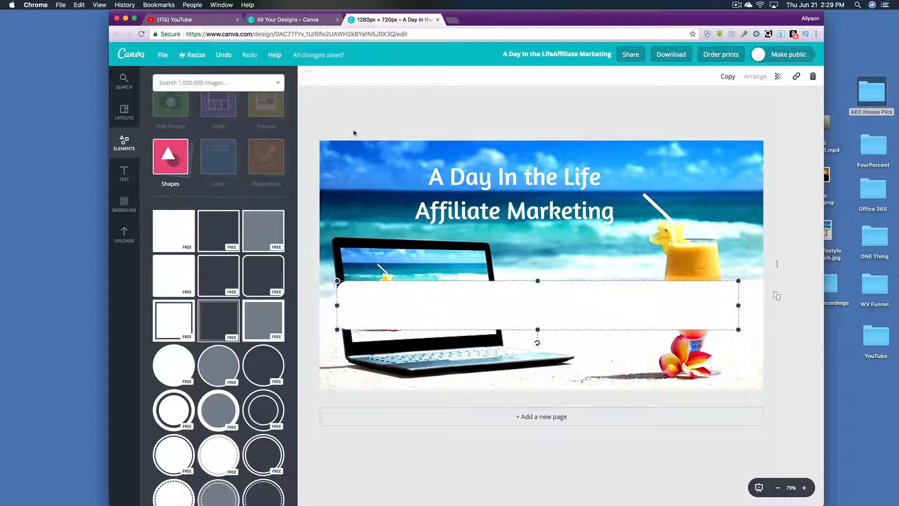
Step: Colour the rounded banner orange from the default palette
{"action": "left_click", "coordinate": [309, 82]}
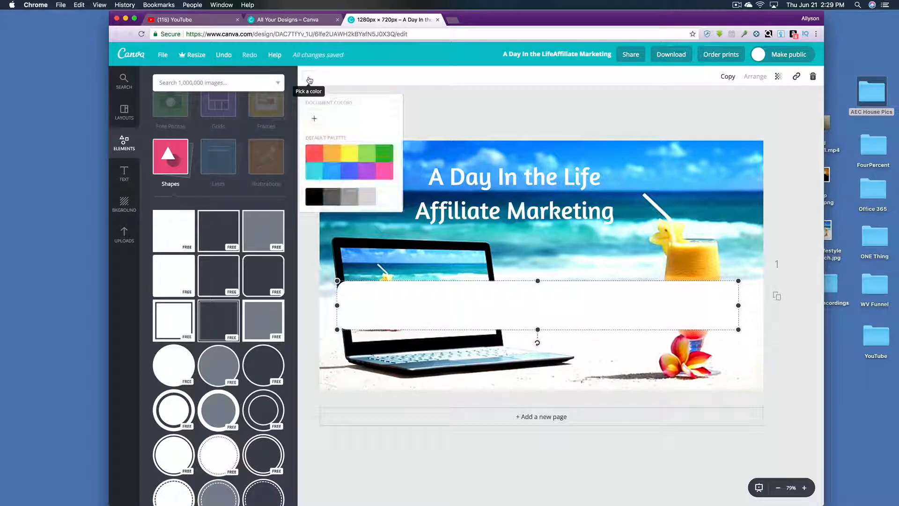
{"action": "left_click", "coordinate": [330, 159]}
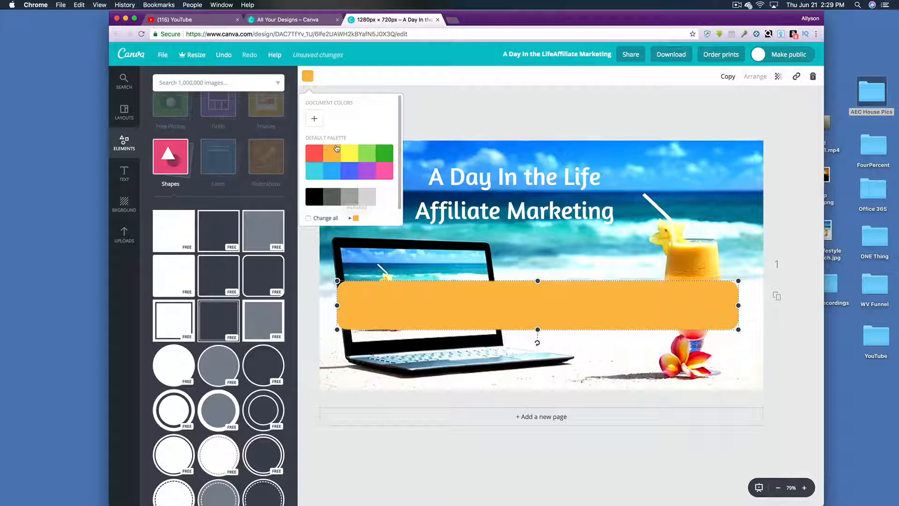
{"action": "scroll", "coordinate": [345, 177], "scroll_direction": "down", "scroll_amount": 1}
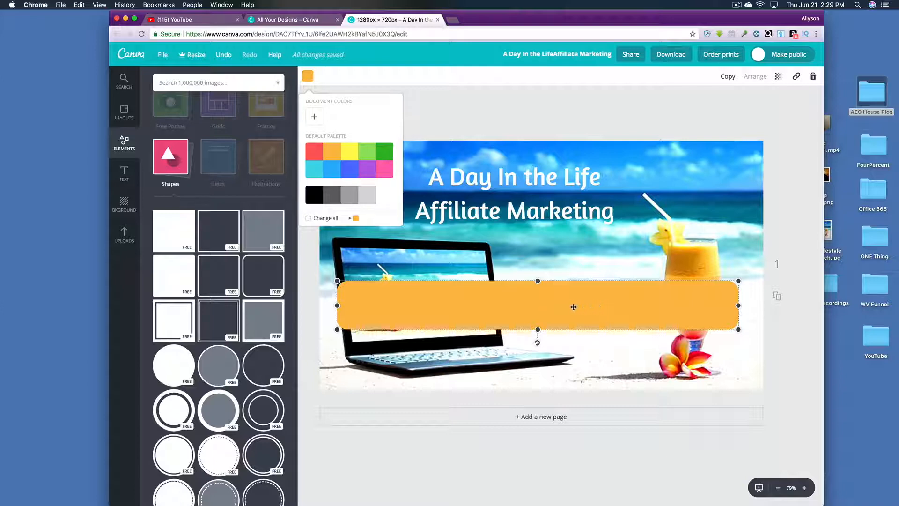
{"action": "left_click", "coordinate": [520, 296]}
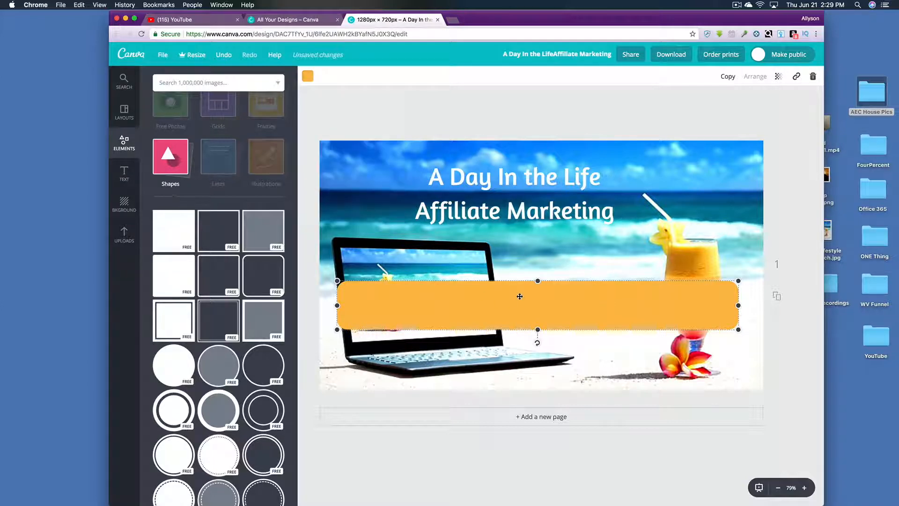
{"action": "left_click", "coordinate": [307, 76]}
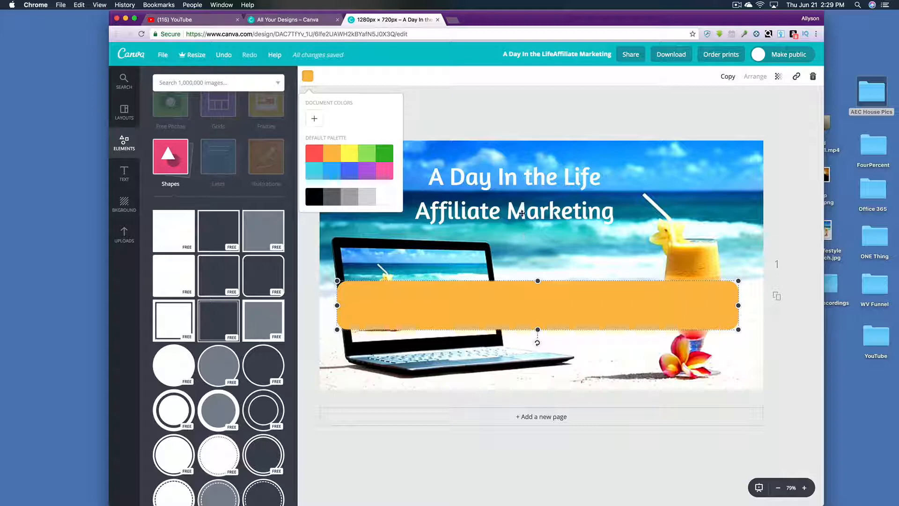
Step: Move the heading down onto the orange banner and send the banner one layer back, behind the text
{"action": "left_click", "coordinate": [517, 195]}
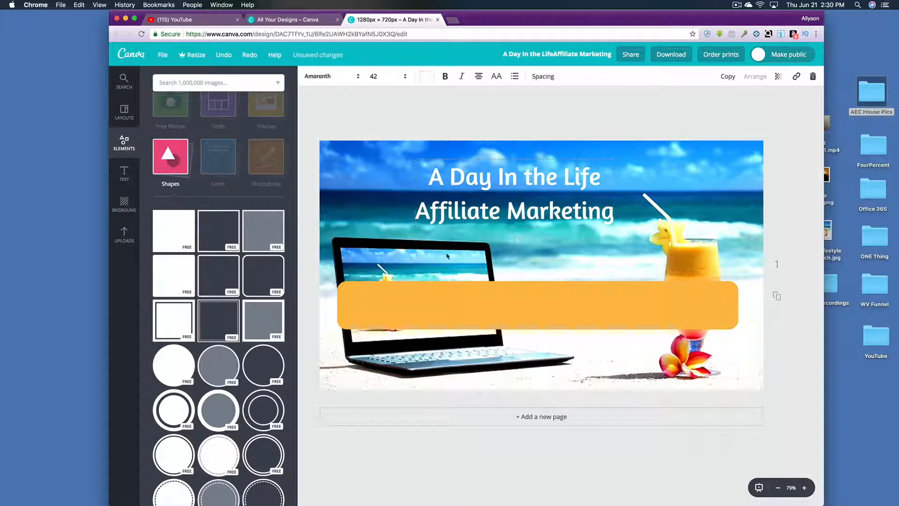
{"action": "left_click_drag", "start_coordinate": [470, 212], "coordinate": [459, 319]}
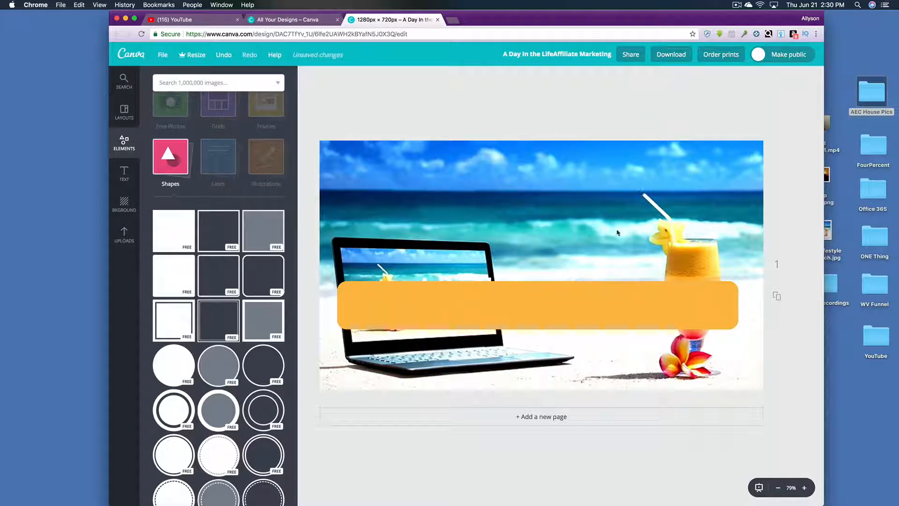
{"action": "left_click", "coordinate": [551, 302]}
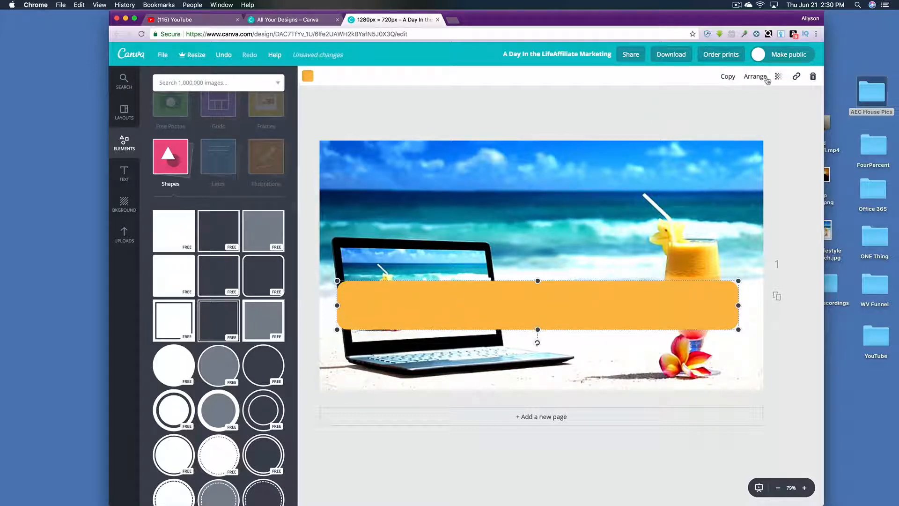
{"action": "left_click", "coordinate": [759, 77]}
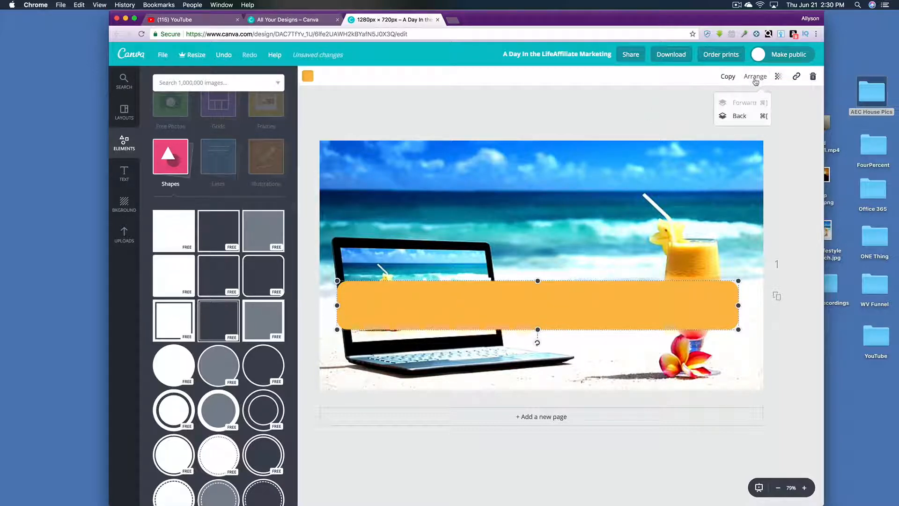
{"action": "left_click", "coordinate": [738, 117]}
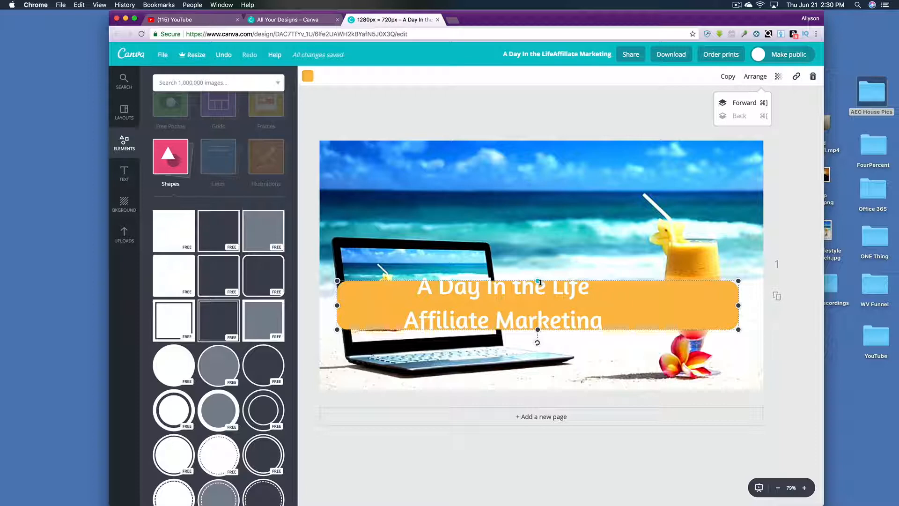
Step: Raise the banner's upper edge and nudge the heading up so both lines fit inside the orange shape
{"action": "left_click_drag", "start_coordinate": [537, 281], "coordinate": [538, 261]}
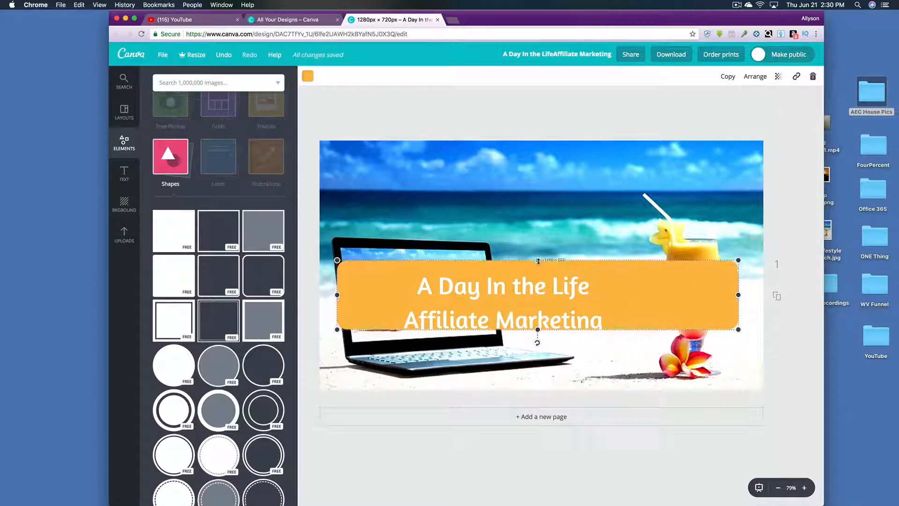
{"action": "left_click", "coordinate": [540, 308]}
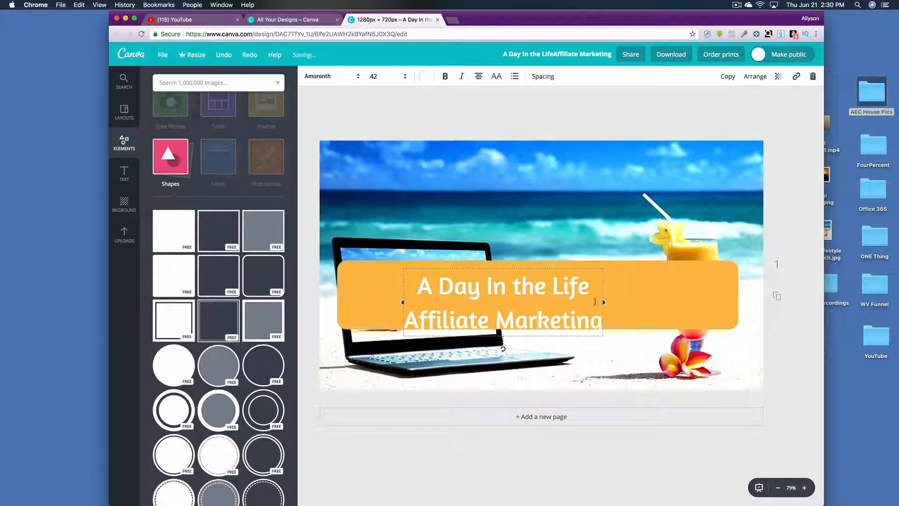
{"action": "left_click_drag", "start_coordinate": [539, 307], "coordinate": [527, 304]}
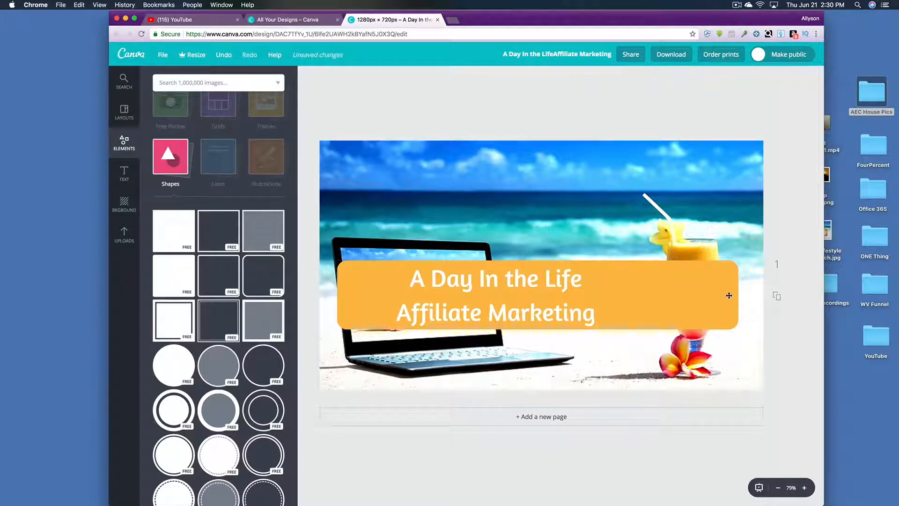
Step: Shorten the orange banner so it ends clear of the drink, and shift the heading left to centre it
{"action": "left_click", "coordinate": [738, 291]}
{"action": "left_click_drag", "start_coordinate": [739, 294], "coordinate": [630, 295]}
{"action": "left_click", "coordinate": [546, 304]}
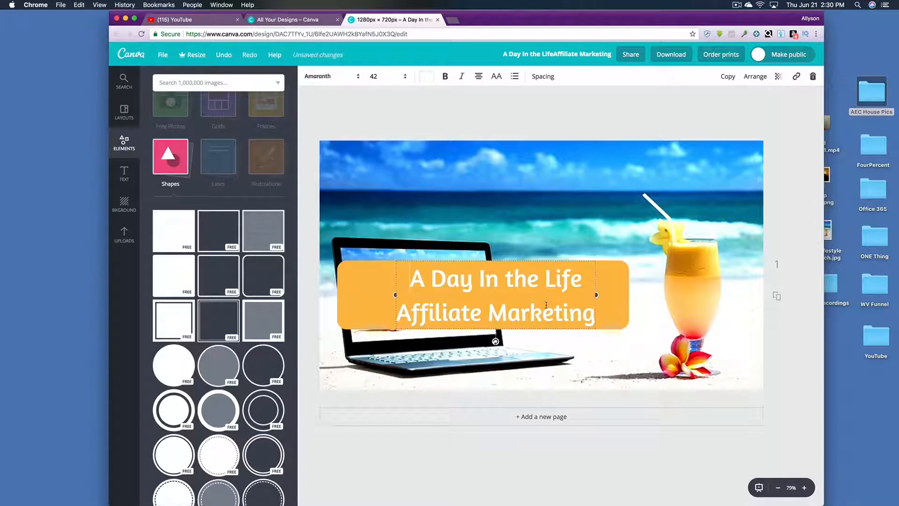
{"action": "left_click_drag", "start_coordinate": [523, 309], "coordinate": [507, 308]}
Step: Move the banner and heading up above the laptop, and trim the banner's end nearest the drink slightly
{"action": "left_click_drag", "start_coordinate": [600, 270], "coordinate": [599, 180]}
{"action": "left_click_drag", "start_coordinate": [538, 277], "coordinate": [536, 183]}
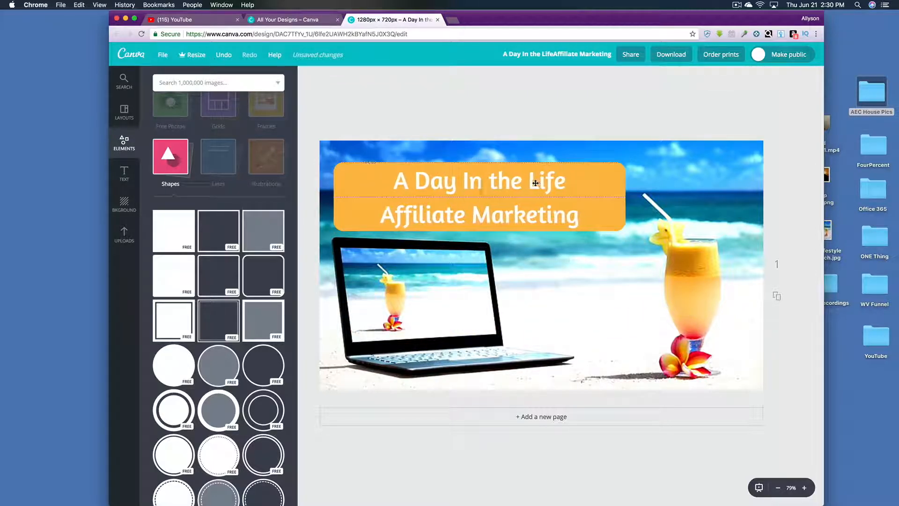
{"action": "left_click", "coordinate": [624, 191]}
{"action": "left_click_drag", "start_coordinate": [626, 196], "coordinate": [616, 197]}
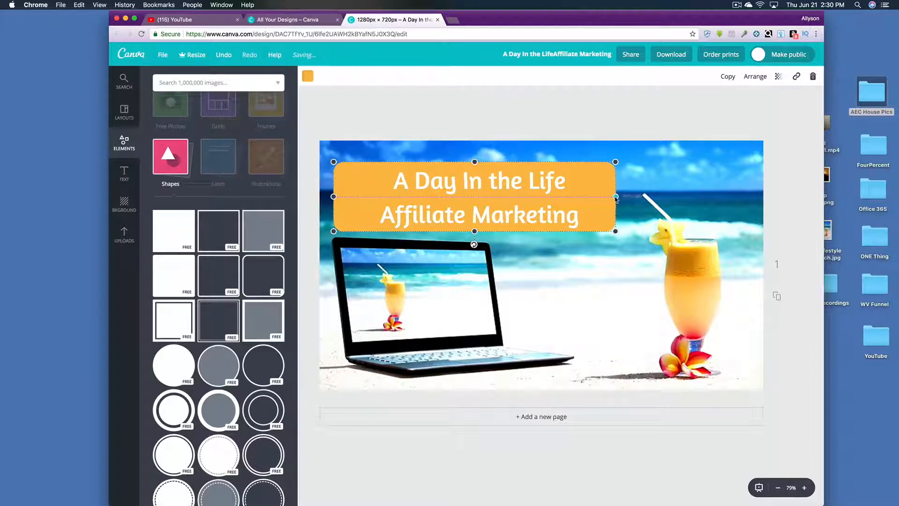
Step: Nudge the heading slightly left to recentre it on the trimmed orange banner
{"action": "left_click", "coordinate": [528, 193]}
{"action": "left_click", "coordinate": [528, 193]}
{"action": "left_click_drag", "start_coordinate": [520, 228], "coordinate": [515, 216]}
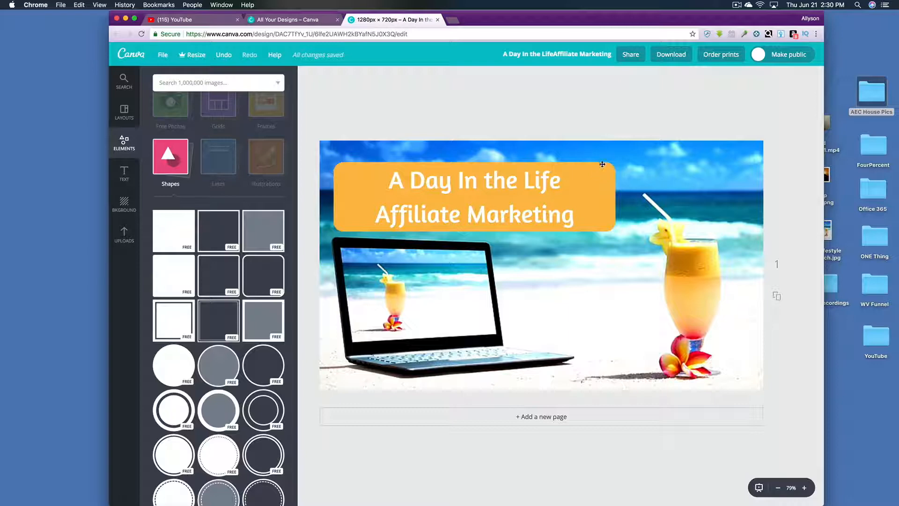
Step: Raise the orange banner and its heading together a little closer to the photo's upper edge
{"action": "left_click", "coordinate": [599, 176]}
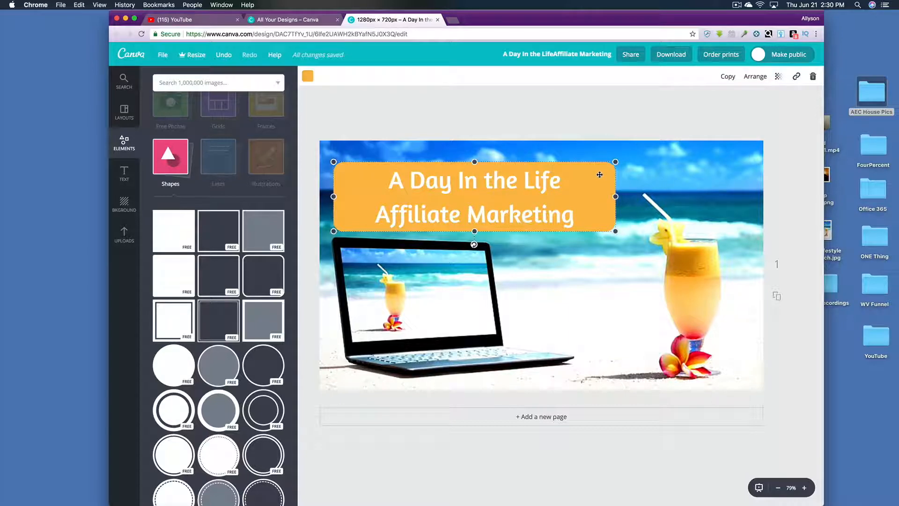
{"action": "left_click_drag", "start_coordinate": [599, 173], "coordinate": [601, 159]}
{"action": "left_click", "coordinate": [528, 210]}
{"action": "left_click_drag", "start_coordinate": [521, 217], "coordinate": [521, 204]}
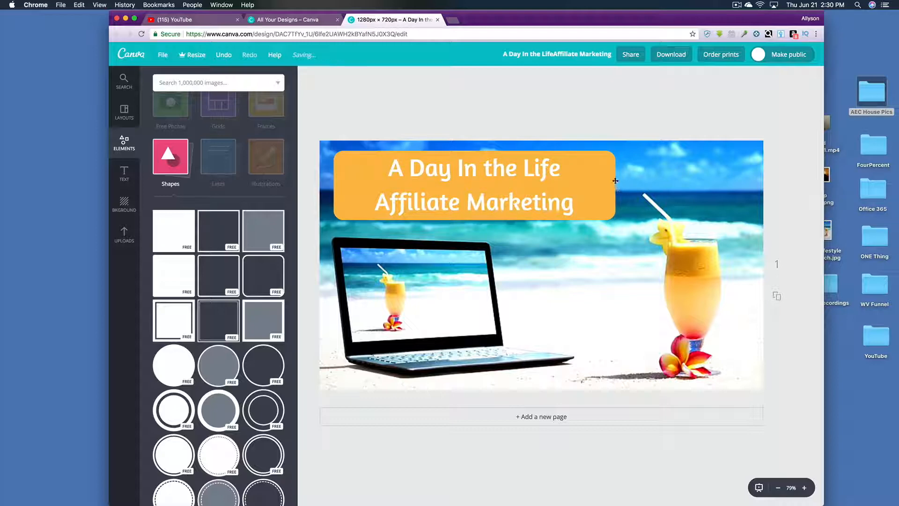
Step: Trim the banner's end nearest the straw a bit more and shift the heading left inside it
{"action": "left_click", "coordinate": [613, 178]}
{"action": "left_click_drag", "start_coordinate": [616, 185], "coordinate": [603, 184]}
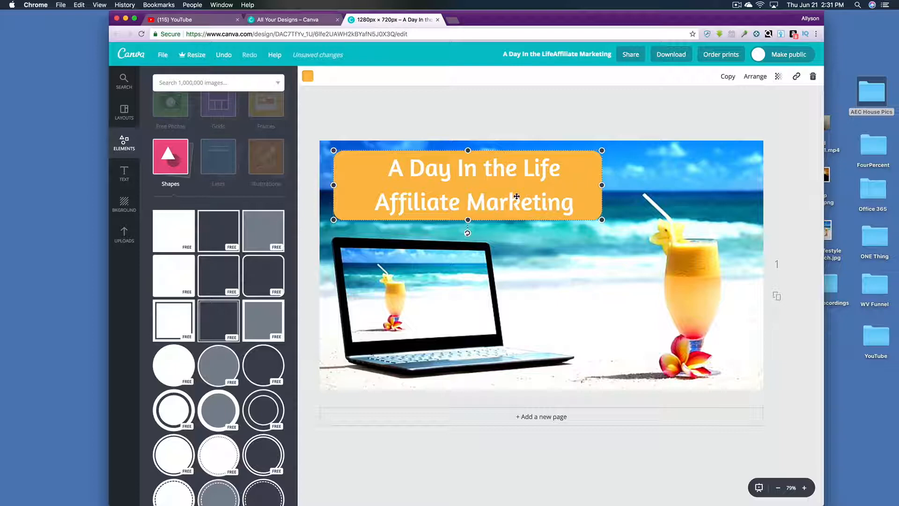
{"action": "left_click", "coordinate": [530, 254]}
{"action": "left_click_drag", "start_coordinate": [515, 205], "coordinate": [501, 204]}
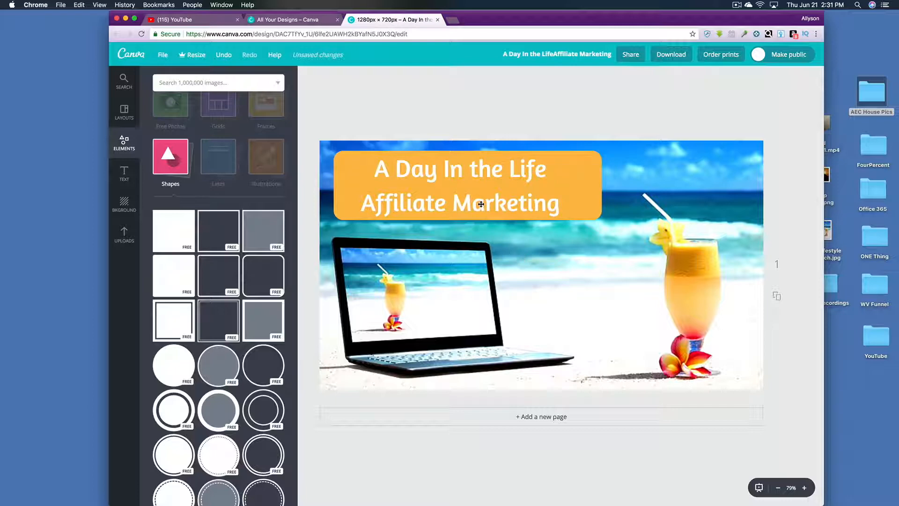
{"action": "left_click", "coordinate": [480, 204]}
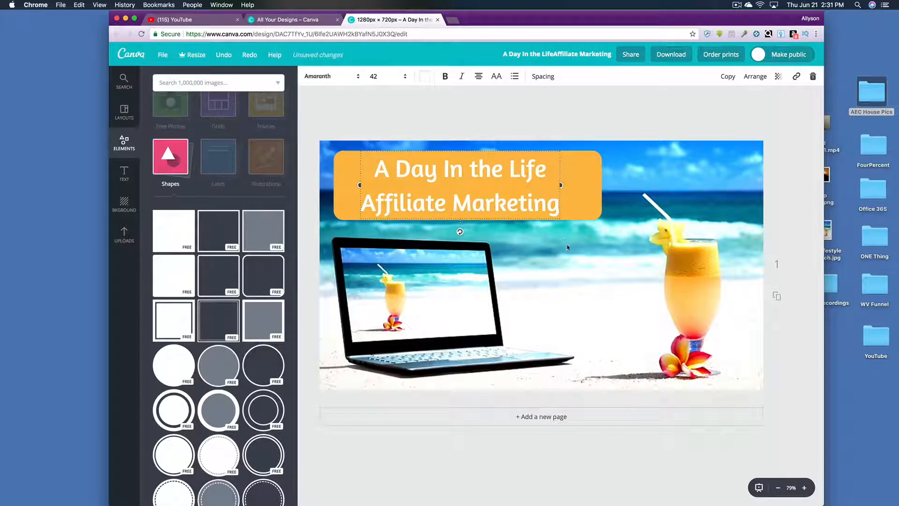
{"action": "left_click", "coordinate": [570, 247]}
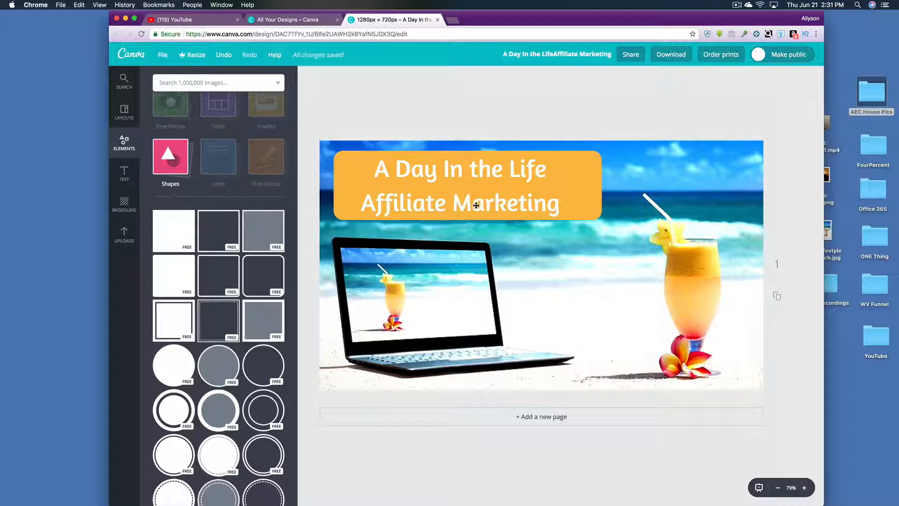
Step: Replace the heading text on the orange banner with "Quick & Easy Custom Thumbnails"
{"action": "left_click", "coordinate": [406, 175]}
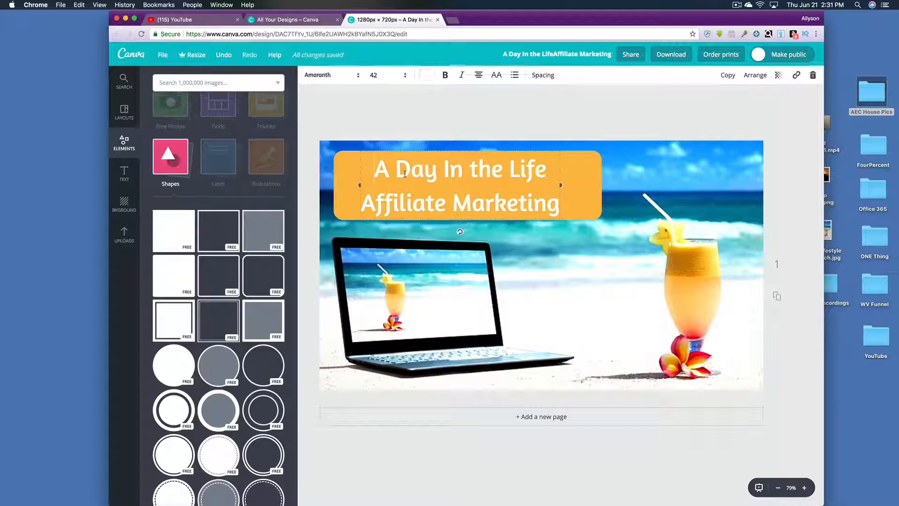
{"action": "left_click", "coordinate": [522, 176]}
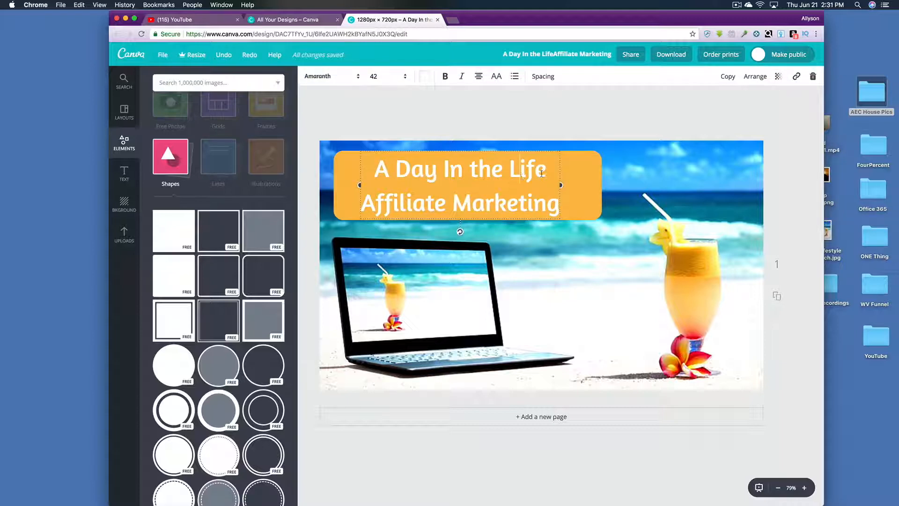
{"action": "left_click_drag", "start_coordinate": [378, 176], "coordinate": [557, 206]}
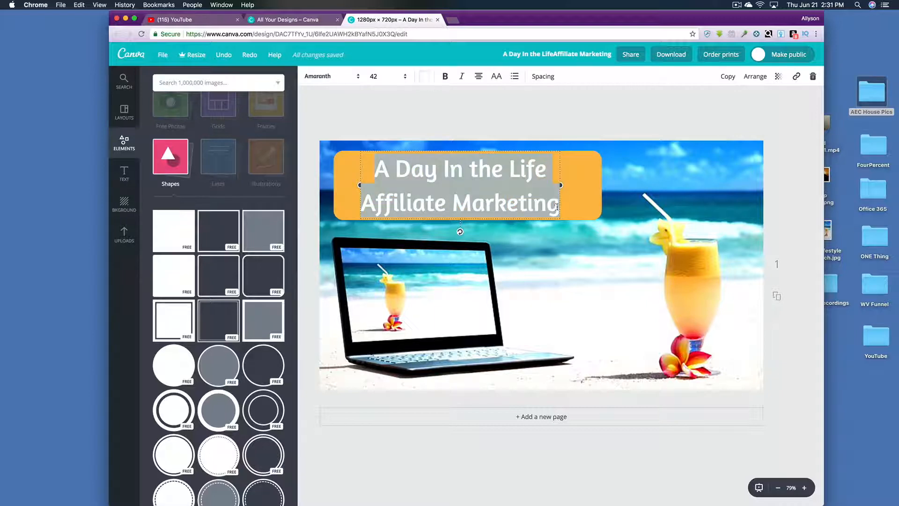
{"action": "type", "text": "Quick"}
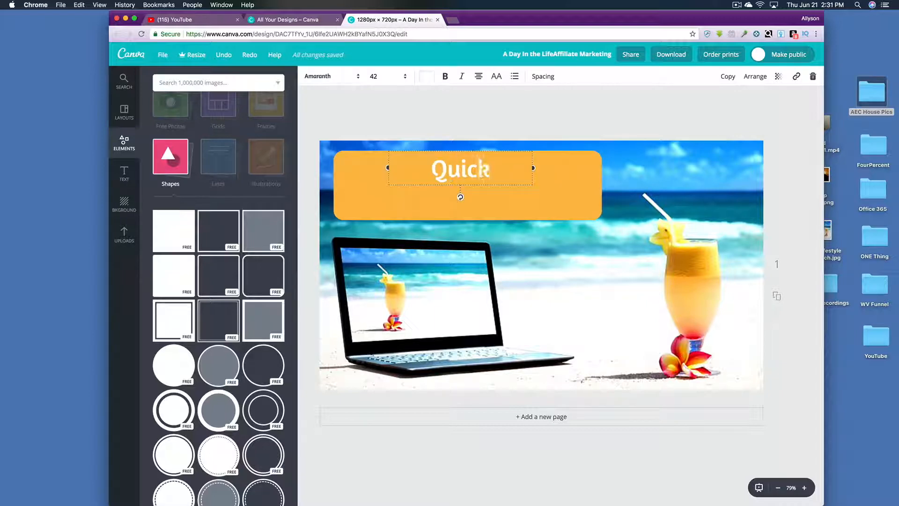
{"action": "type", "text": " & Easy"}
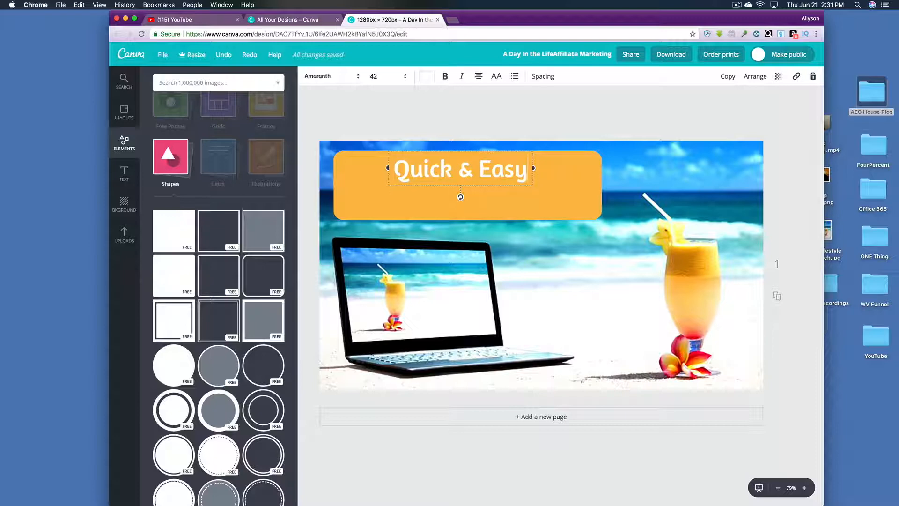
{"action": "type", "text": " Custom Th"}
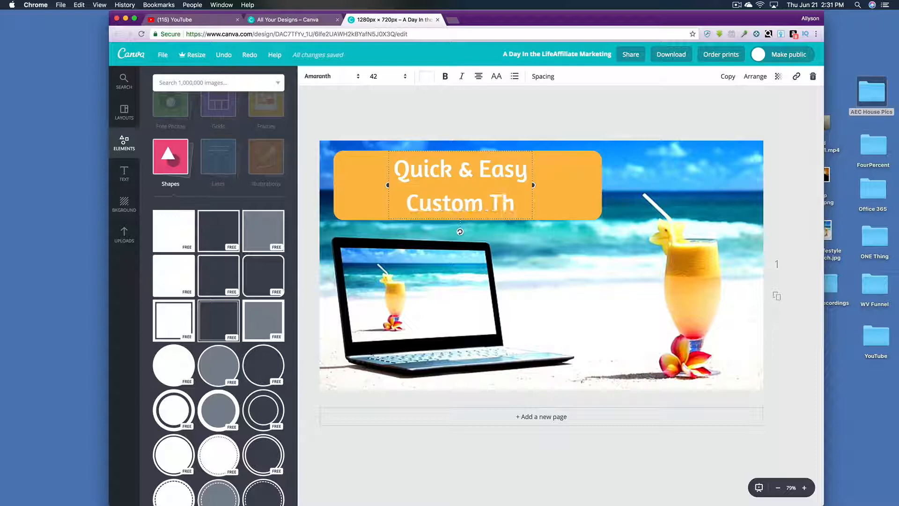
{"action": "type", "text": "umbnails"}
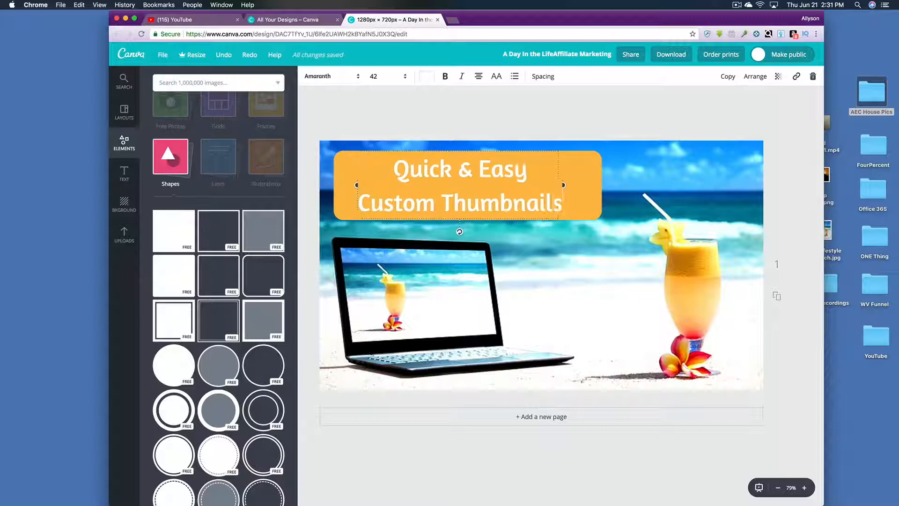
{"action": "left_click", "coordinate": [726, 291]}
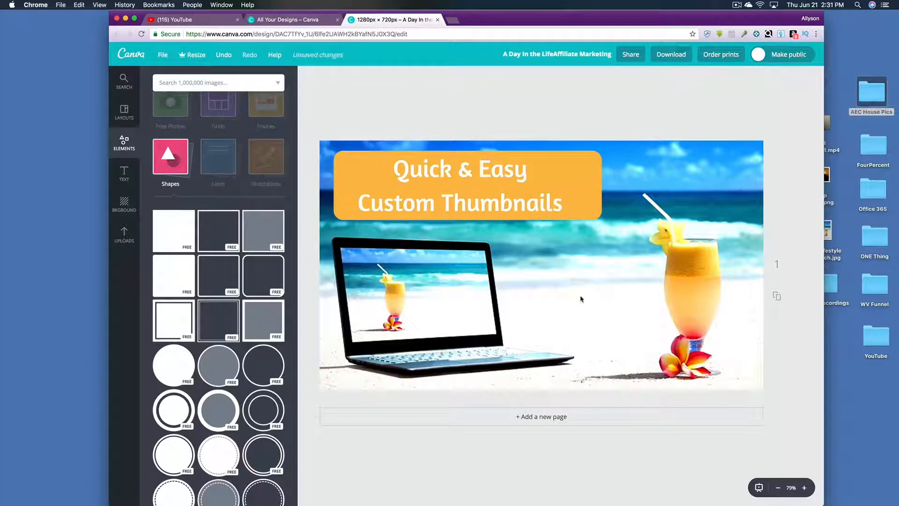
Step: Nudge the new heading slightly left inside the orange banner
{"action": "left_click", "coordinate": [515, 200]}
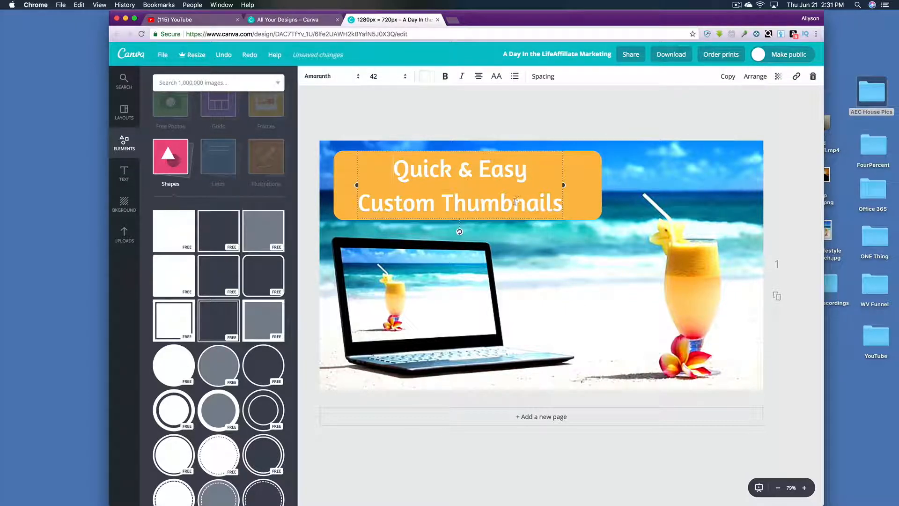
{"action": "left_click", "coordinate": [515, 233]}
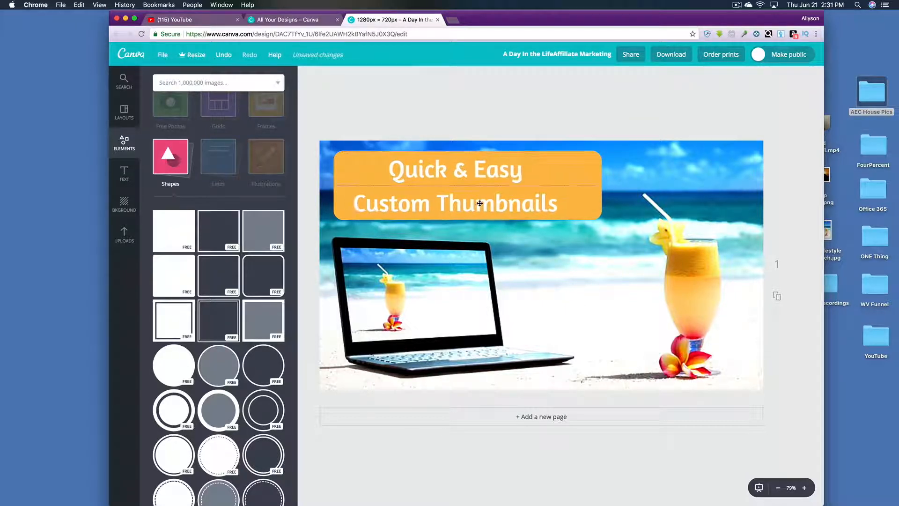
{"action": "left_click", "coordinate": [557, 263]}
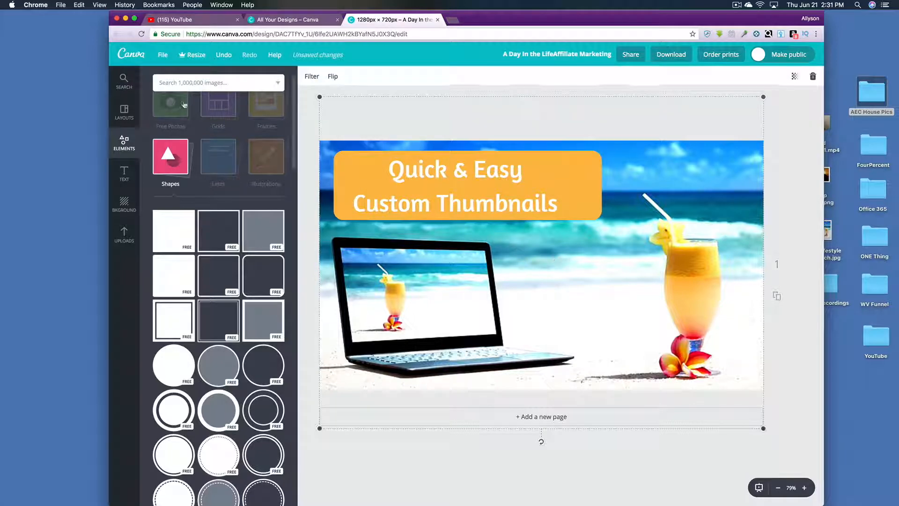
Step: Search the image library for "youtube" and add the free red rounded-square icon with the white play symbol to the design
{"action": "left_click", "coordinate": [204, 78]}
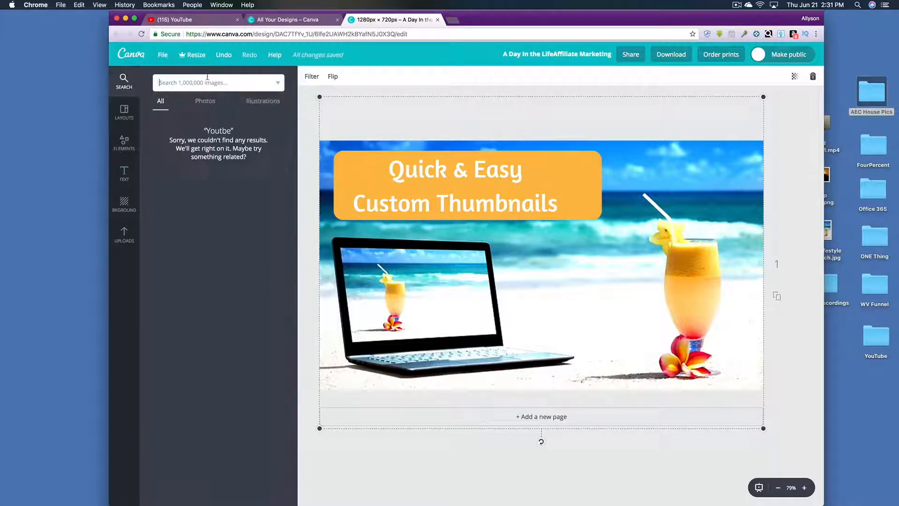
{"action": "type", "text": "yout"}
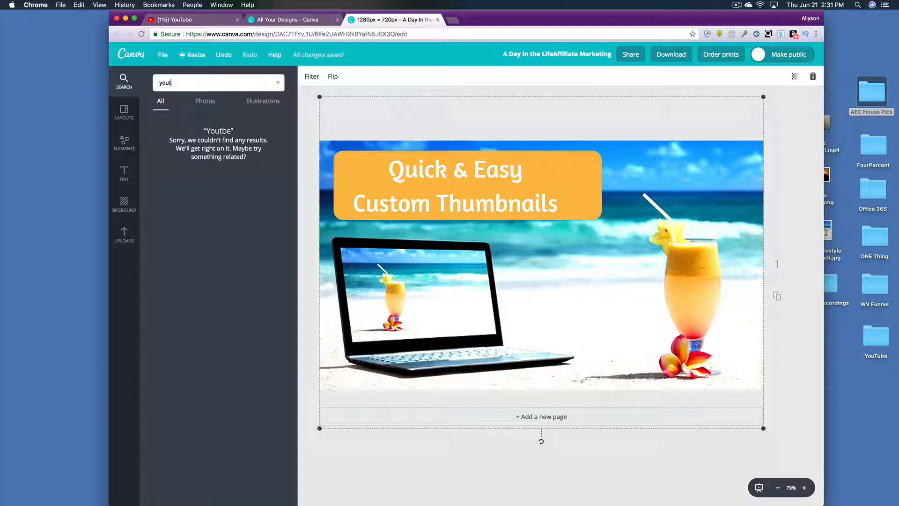
{"action": "key", "text": "Return"}
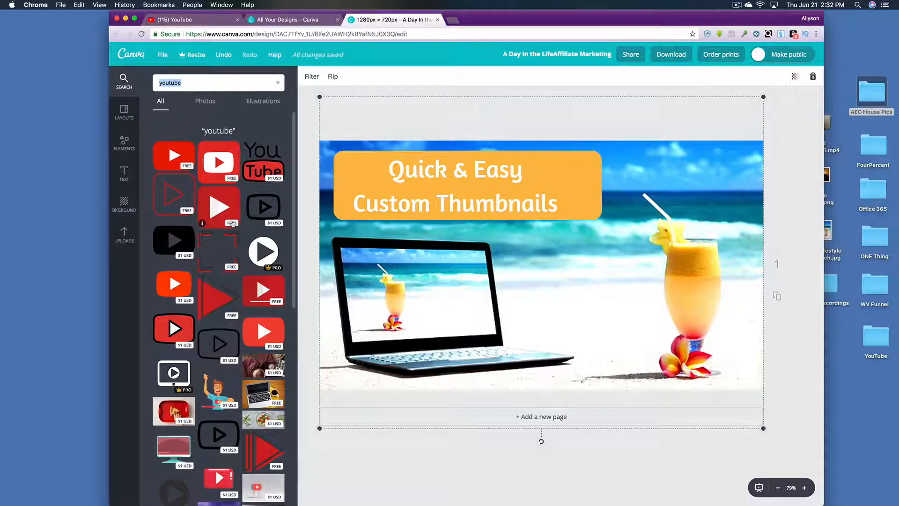
{"action": "scroll", "coordinate": [230, 222], "scroll_direction": "down", "scroll_amount": 3}
{"action": "scroll", "coordinate": [256, 210], "scroll_direction": "down", "scroll_amount": 4}
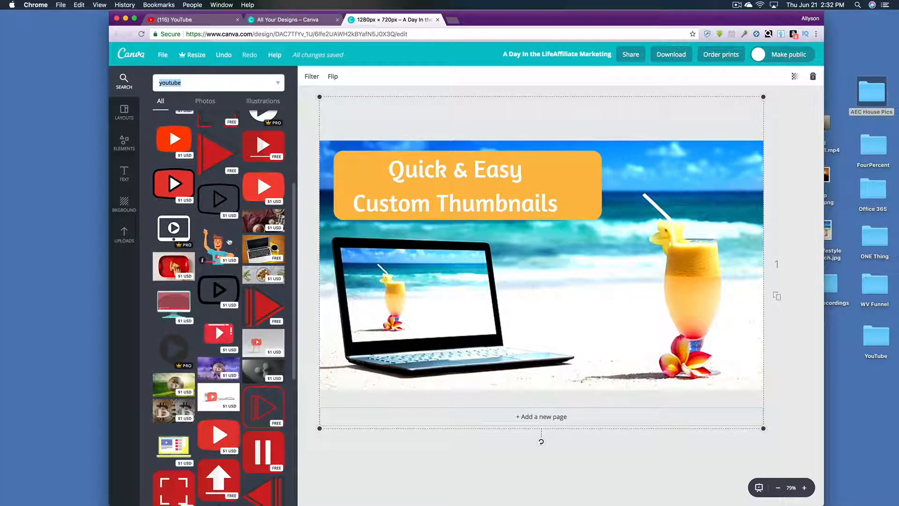
{"action": "scroll", "coordinate": [210, 276], "scroll_direction": "down", "scroll_amount": 5}
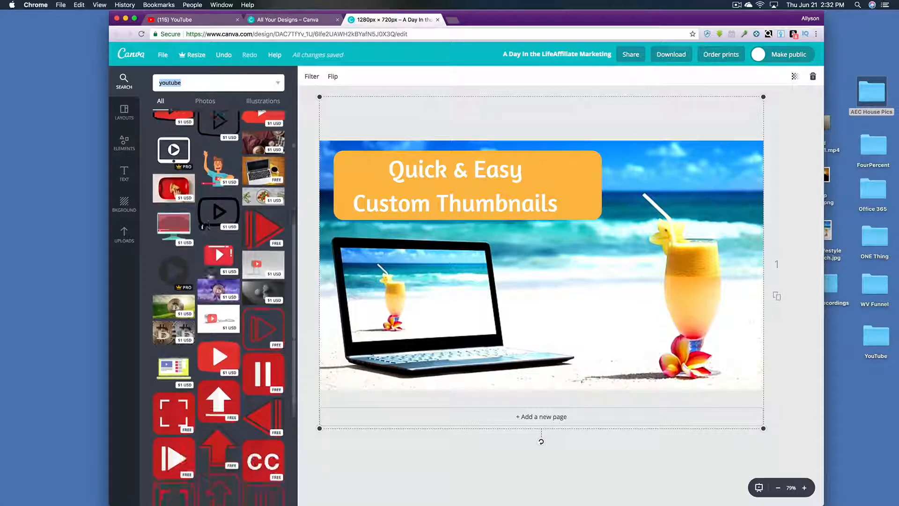
{"action": "scroll", "coordinate": [211, 276], "scroll_direction": "down", "scroll_amount": 6}
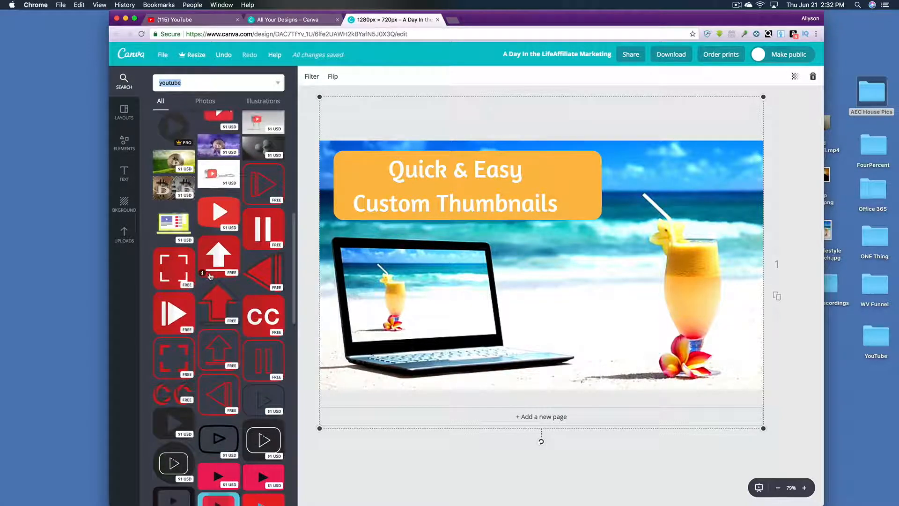
{"action": "scroll", "coordinate": [211, 276], "scroll_direction": "up", "scroll_amount": 12}
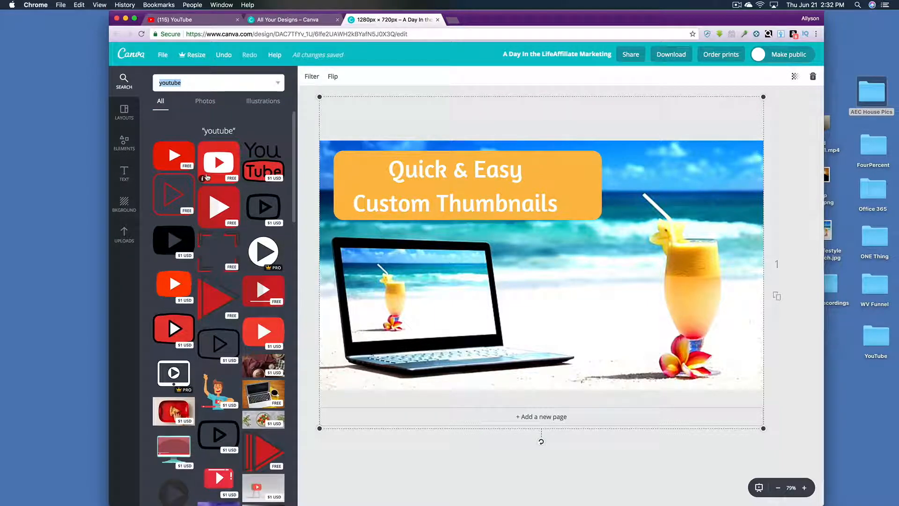
{"action": "left_click_drag", "start_coordinate": [206, 177], "coordinate": [547, 193]}
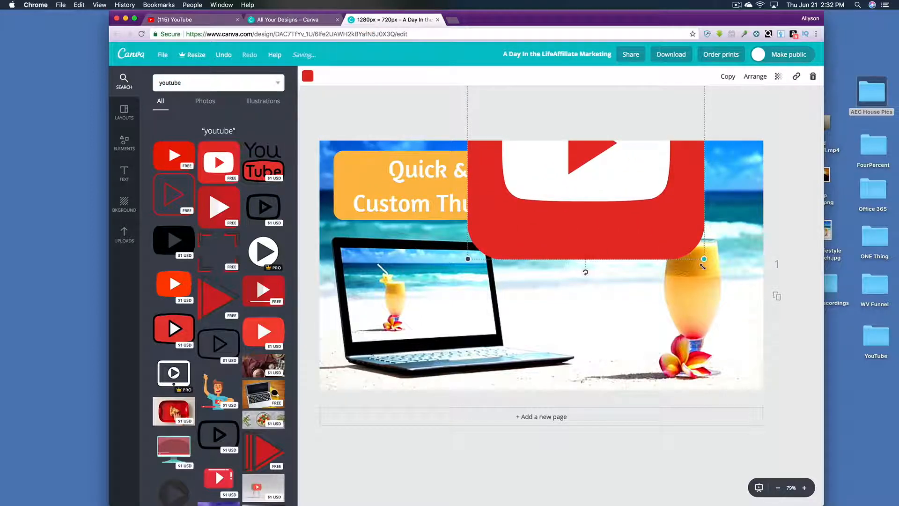
Step: Shrink the YouTube icon to a small badge and place it at the banner's lower corner nearest the drink
{"action": "left_click_drag", "start_coordinate": [704, 258], "coordinate": [641, 195]}
{"action": "left_click_drag", "start_coordinate": [595, 156], "coordinate": [642, 298]}
{"action": "left_click_drag", "start_coordinate": [687, 162], "coordinate": [611, 219]}
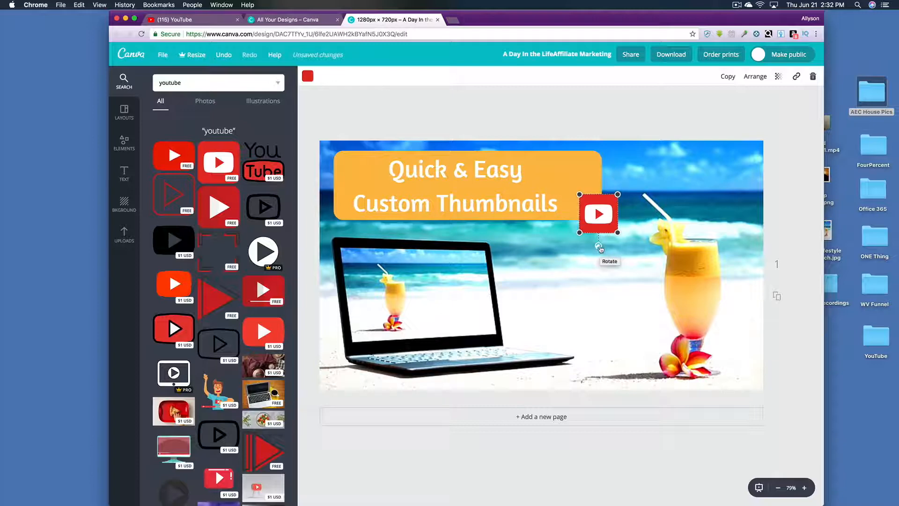
Step: Tilt the YouTube icon counterclockwise and enlarge it, letting it hang just below the banner's corner nearest the drink
{"action": "left_click_drag", "start_coordinate": [599, 248], "coordinate": [648, 219]}
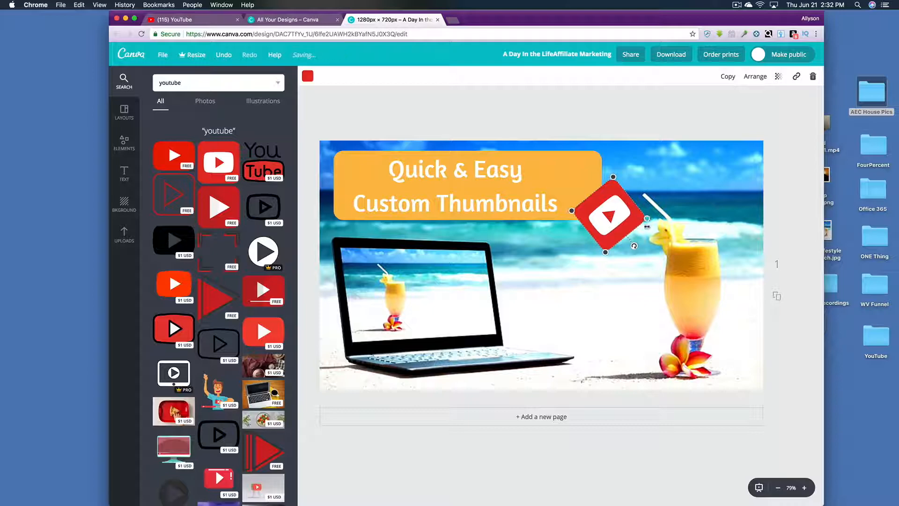
{"action": "left_click_drag", "start_coordinate": [634, 249], "coordinate": [629, 249]}
{"action": "left_click_drag", "start_coordinate": [613, 194], "coordinate": [597, 221]}
{"action": "left_click", "coordinate": [593, 315]}
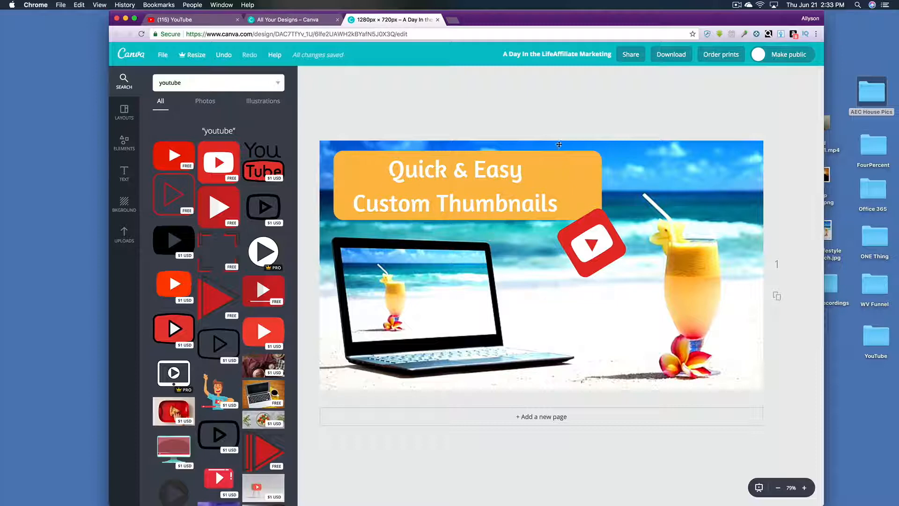
Step: Download the finished thumbnail design as a PNG file
{"action": "left_click", "coordinate": [675, 57]}
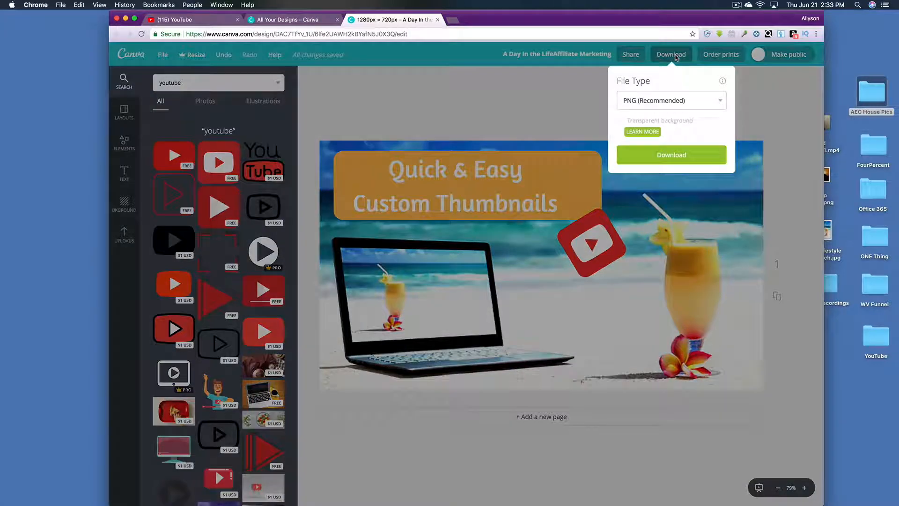
{"action": "left_click", "coordinate": [675, 57]}
{"action": "left_click", "coordinate": [673, 58]}
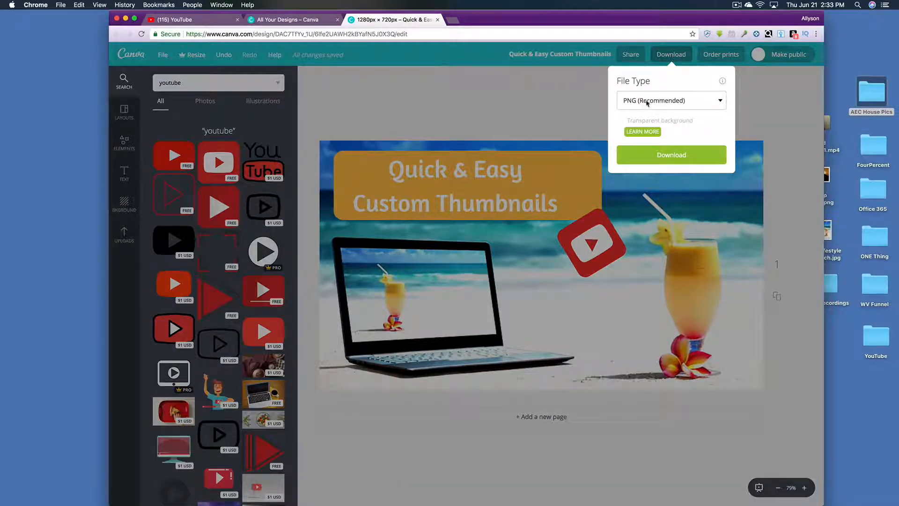
{"action": "left_click", "coordinate": [671, 155]}
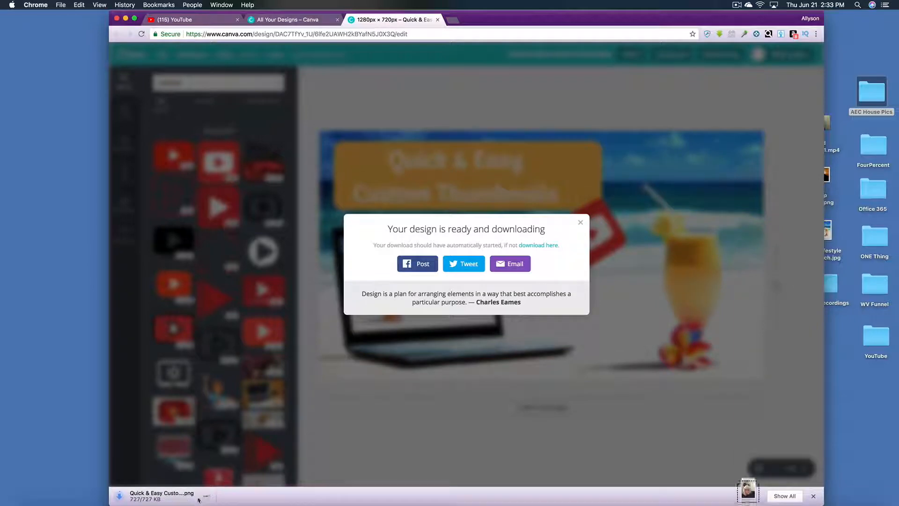
Step: Show the downloaded thumbnail PNG in Finder, move it to the Desktop and close the Downloads window
{"action": "left_click", "coordinate": [206, 496]}
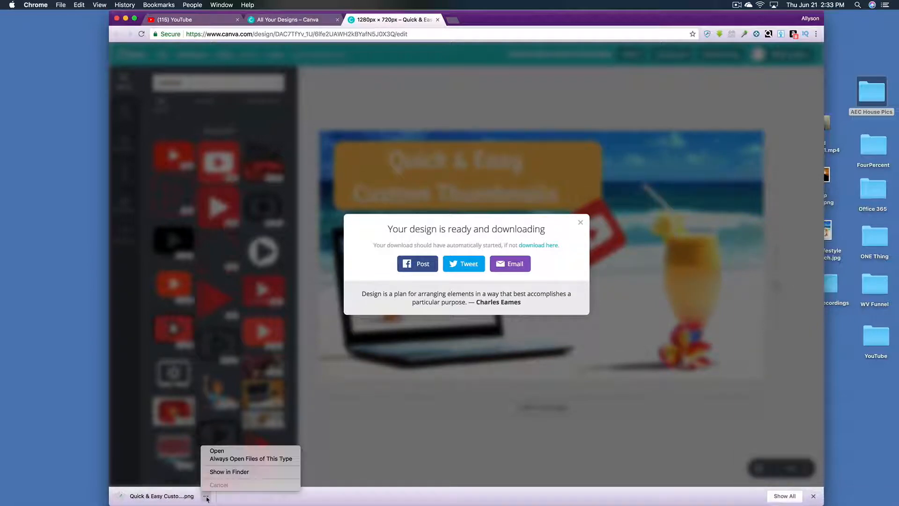
{"action": "left_click", "coordinate": [218, 473]}
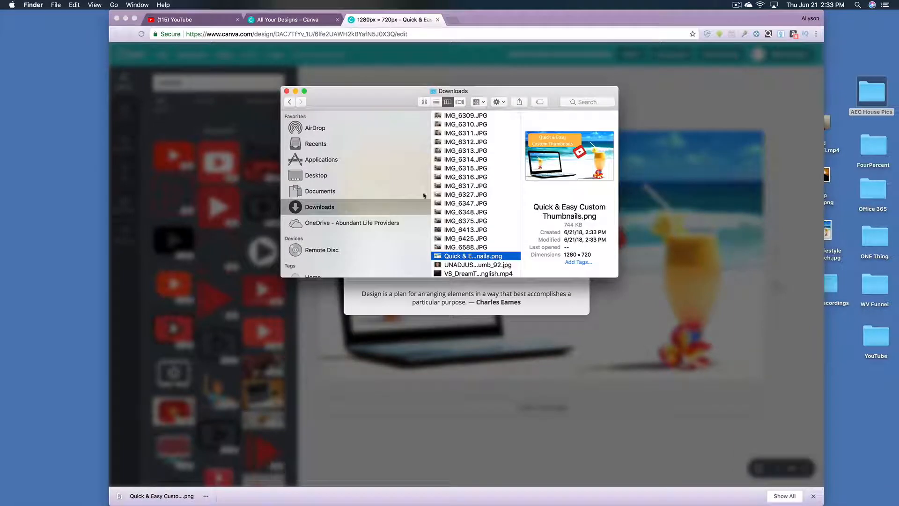
{"action": "left_click_drag", "start_coordinate": [441, 258], "coordinate": [308, 182]}
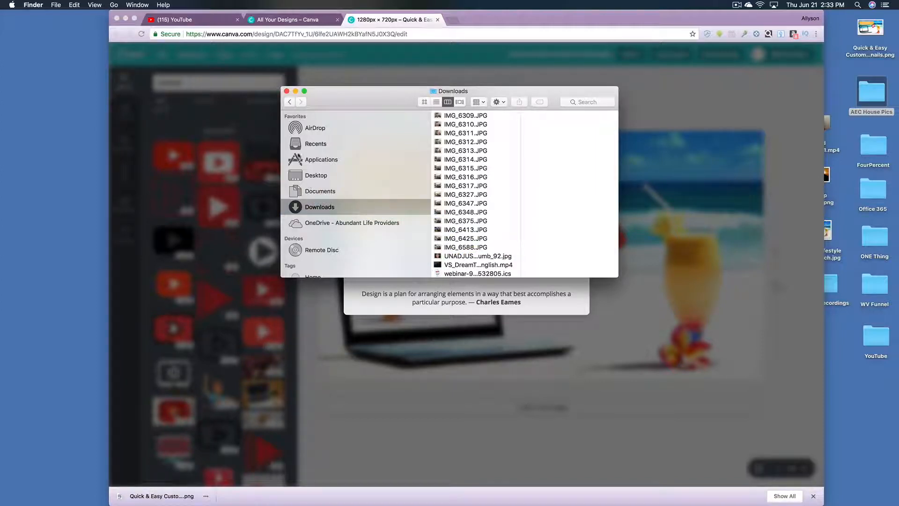
{"action": "left_click", "coordinate": [286, 91]}
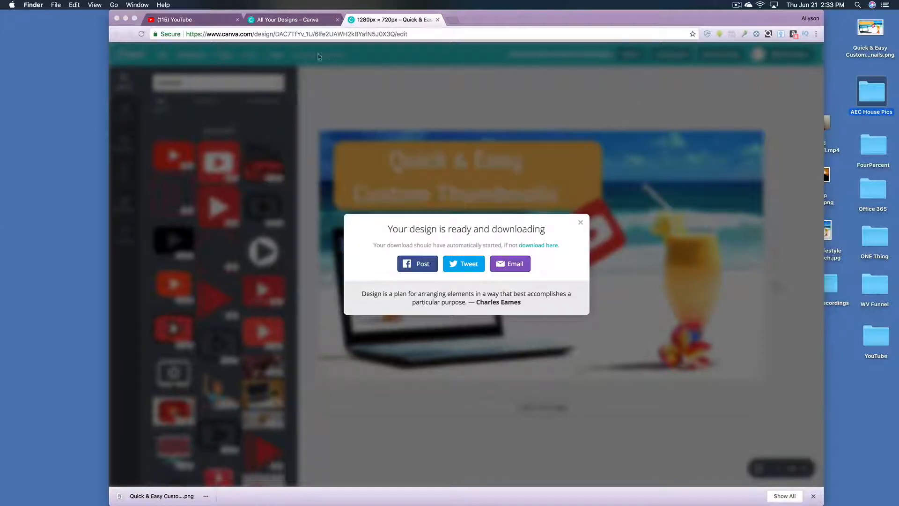
Step: Switch to YouTube, look over the niche video's thumbnail options and return to the video list without saving
{"action": "left_click", "coordinate": [178, 19]}
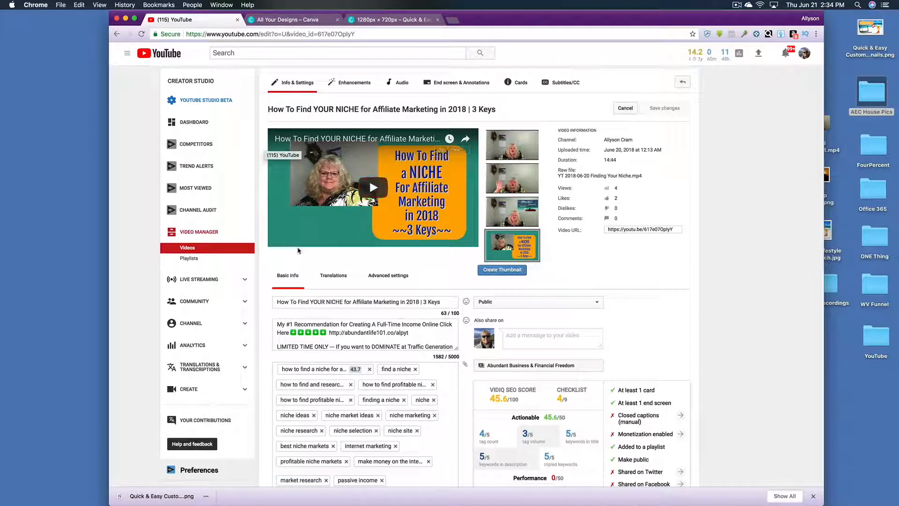
{"action": "mouse_move", "coordinate": [533, 257]}
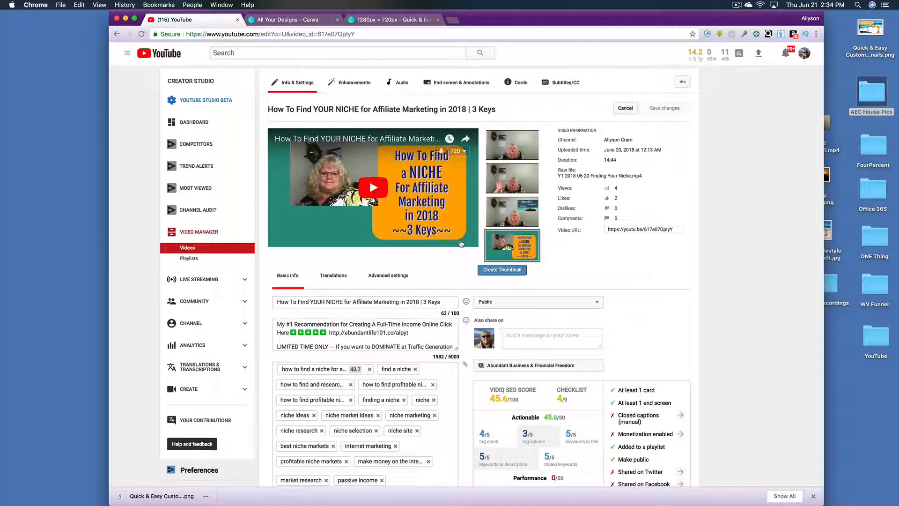
{"action": "mouse_move", "coordinate": [507, 213]}
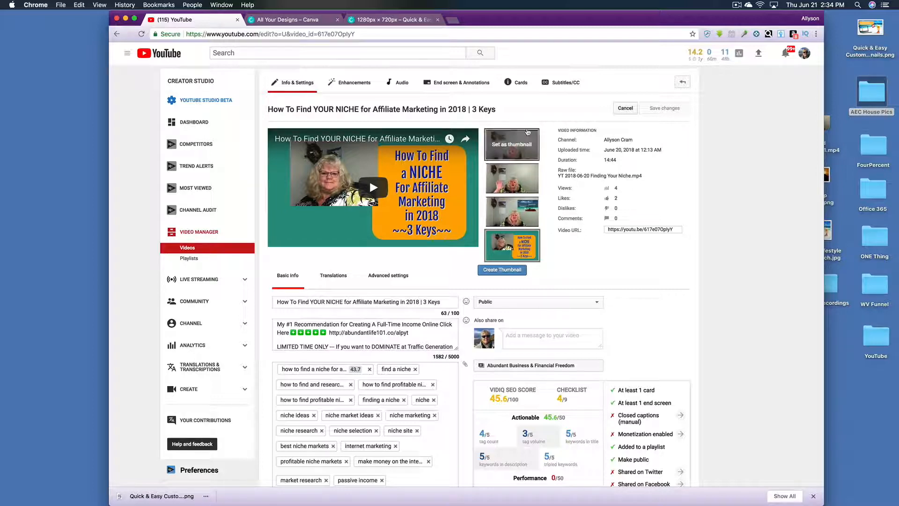
{"action": "left_click", "coordinate": [625, 108]}
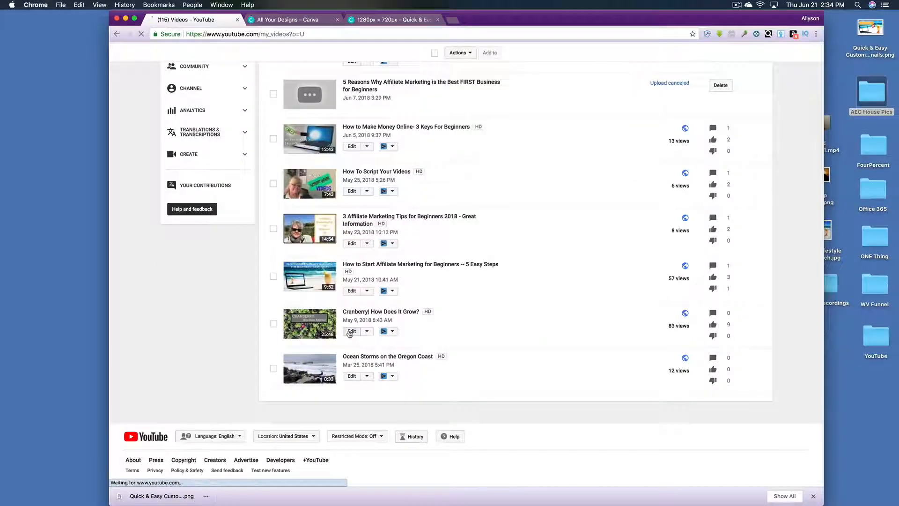
Step: Open the Cranberry video for editing and replace its custom thumbnail with the Quick & Easy thumbnails PNG from the Desktop
{"action": "left_click", "coordinate": [350, 332]}
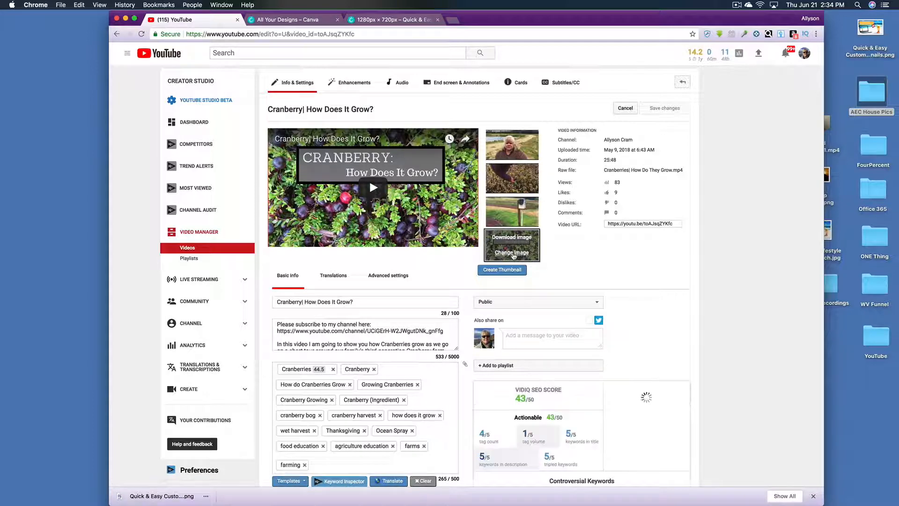
{"action": "left_click", "coordinate": [512, 253]}
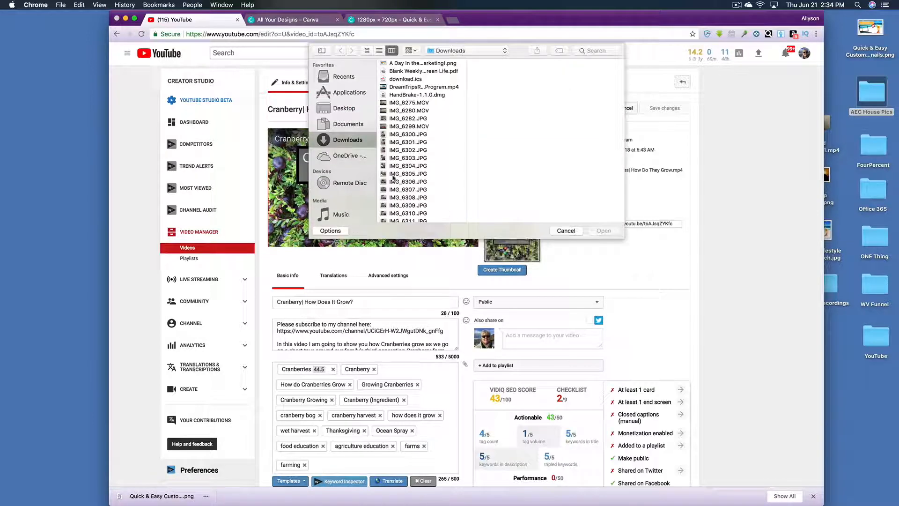
{"action": "left_click", "coordinate": [334, 112]}
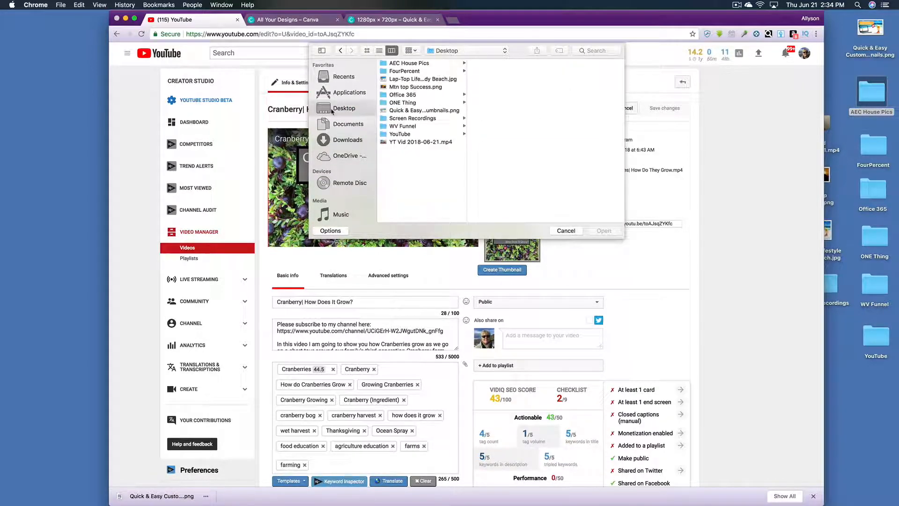
{"action": "left_click", "coordinate": [396, 111]}
{"action": "left_click", "coordinate": [605, 231]}
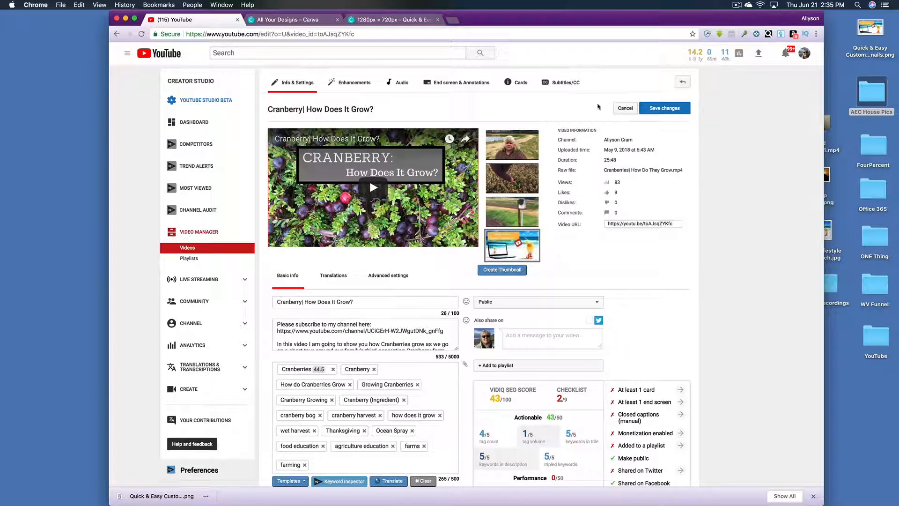
Step: Cancel the thumbnail replacement on the Cranberry video and discard the unsaved changes
{"action": "left_click", "coordinate": [625, 109]}
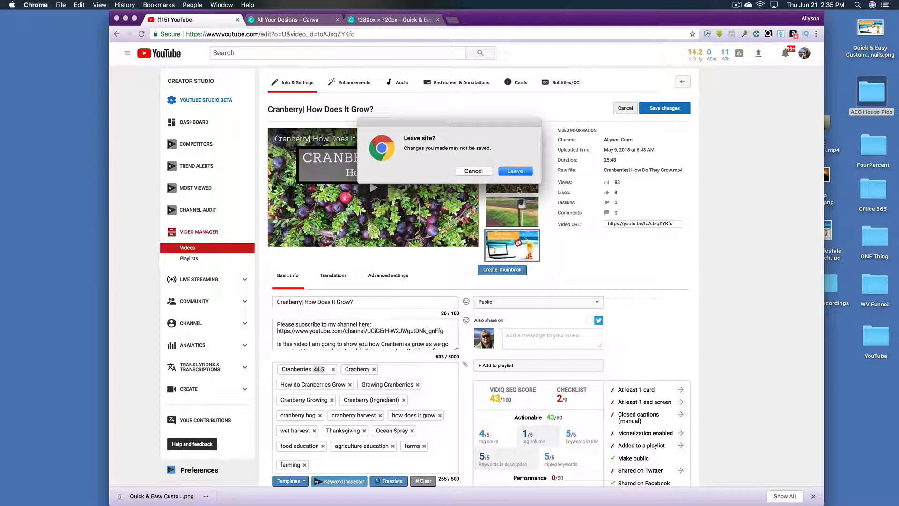
{"action": "left_click", "coordinate": [513, 171]}
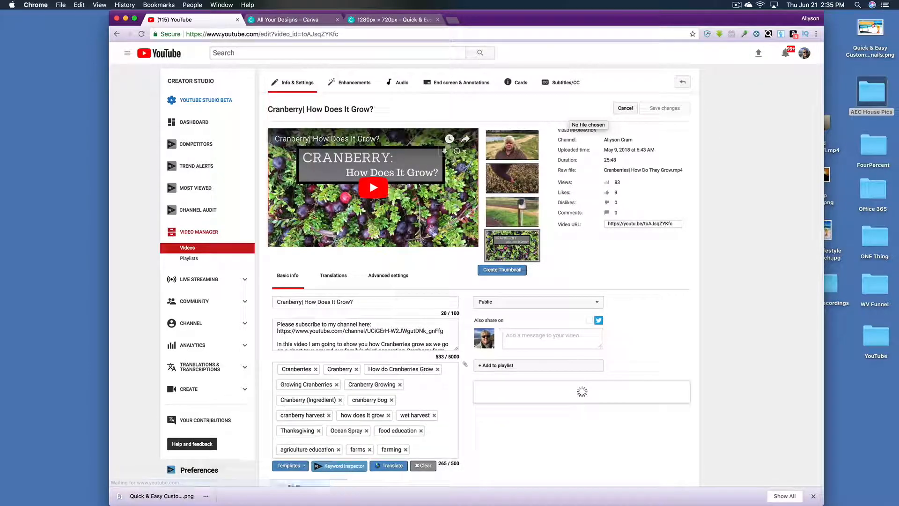
{"action": "mouse_move", "coordinate": [504, 256]}
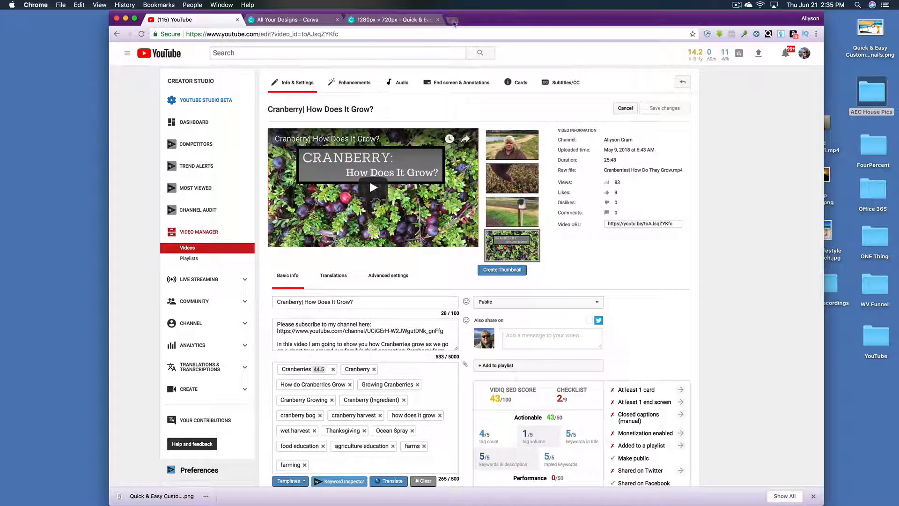
Step: Open a new blank browser tab
{"action": "left_click", "coordinate": [453, 20]}
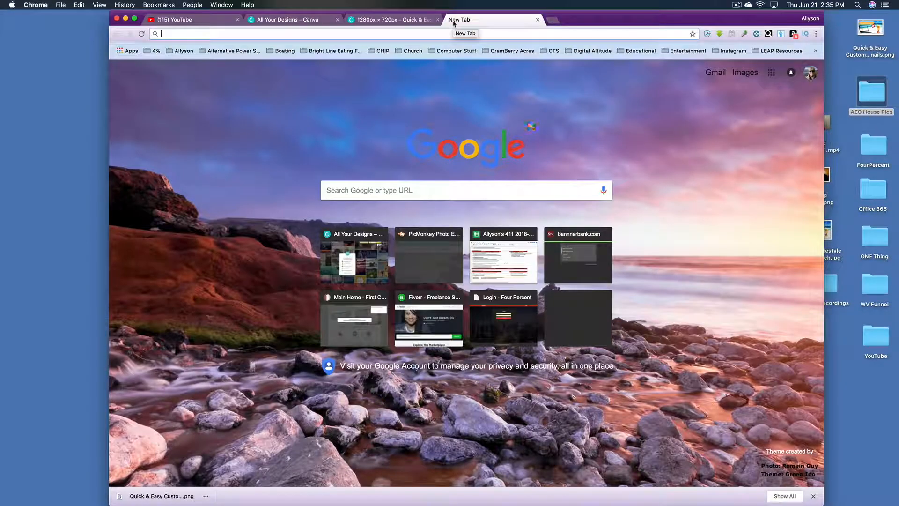